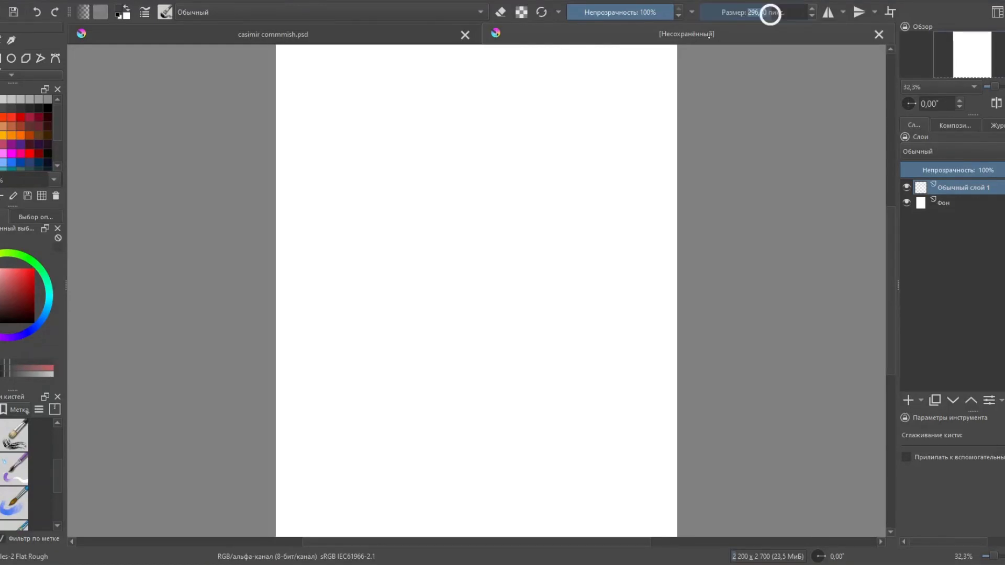
Block in the character's rough grey shapes with loose brush strokes.
mouse_move(520, 178)
mouse_down()
mouse_move(504, 224)
mouse_move(617, 415)
mouse_up()
key(minus)
mouse_move(576, 293)
mouse_down()
mouse_move(566, 341)
mouse_move(411, 190)
mouse_move(561, 246)
mouse_move(482, 321)
mouse_move(507, 174)
mouse_move(497, 209)
mouse_move(534, 231)
mouse_move(487, 234)
mouse_move(524, 199)
mouse_move(574, 258)
mouse_move(433, 400)
mouse_move(465, 361)
mouse_move(545, 387)
mouse_move(523, 272)
mouse_move(623, 440)
mouse_up()
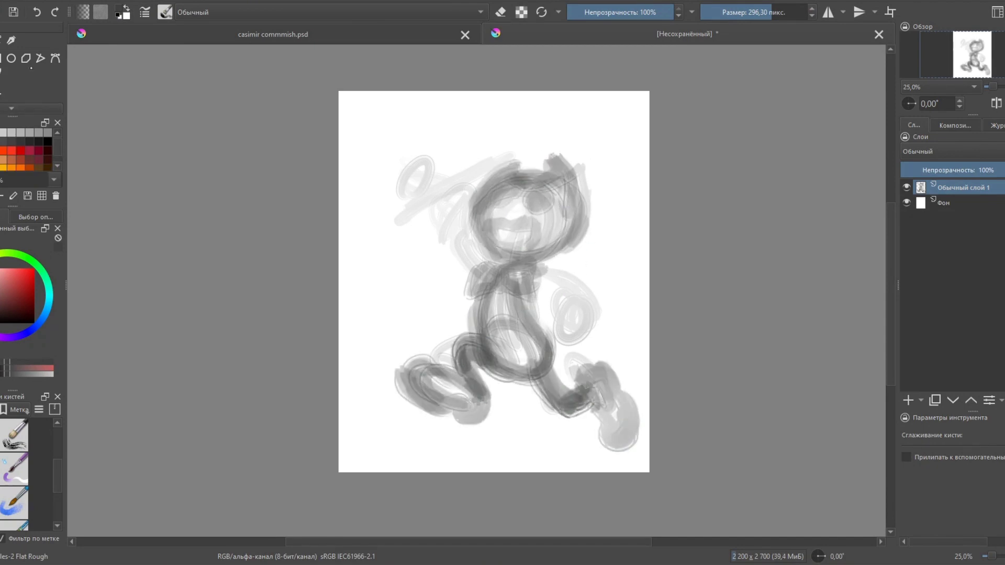
Lasso the lower-right leg and shift it slightly up and left.
drag(545, 356, 547, 361)
key(ctrl+t)
drag(590, 404, 583, 397)
key(Return)
Darken the body and head outline, and sketch both arms and the object held aloft.
mouse_move(479, 298)
mouse_down()
mouse_move(544, 366)
mouse_move(460, 387)
mouse_move(547, 262)
mouse_move(512, 178)
mouse_up()
drag(544, 261, 589, 312)
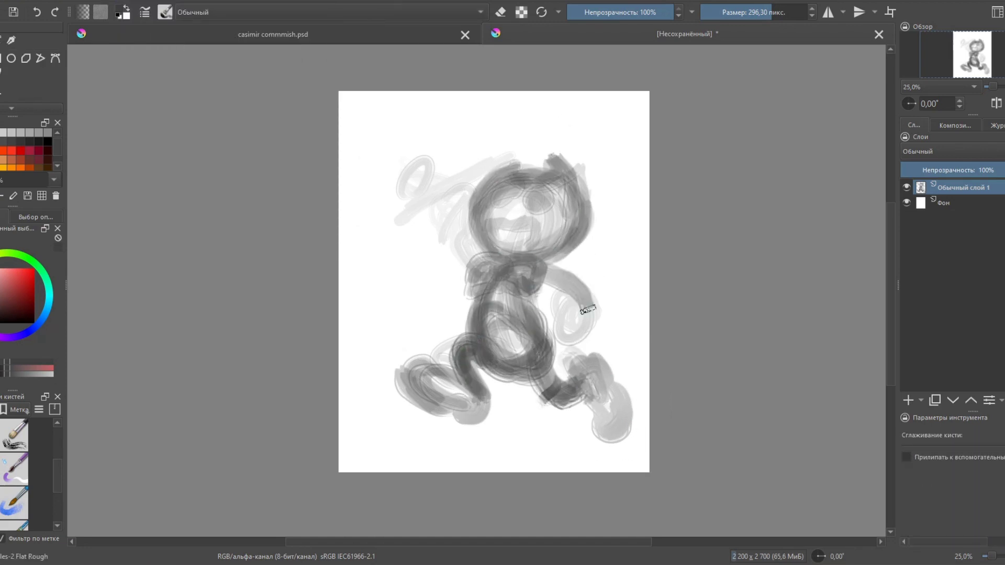
drag(492, 272, 429, 188)
drag(484, 151, 384, 210)
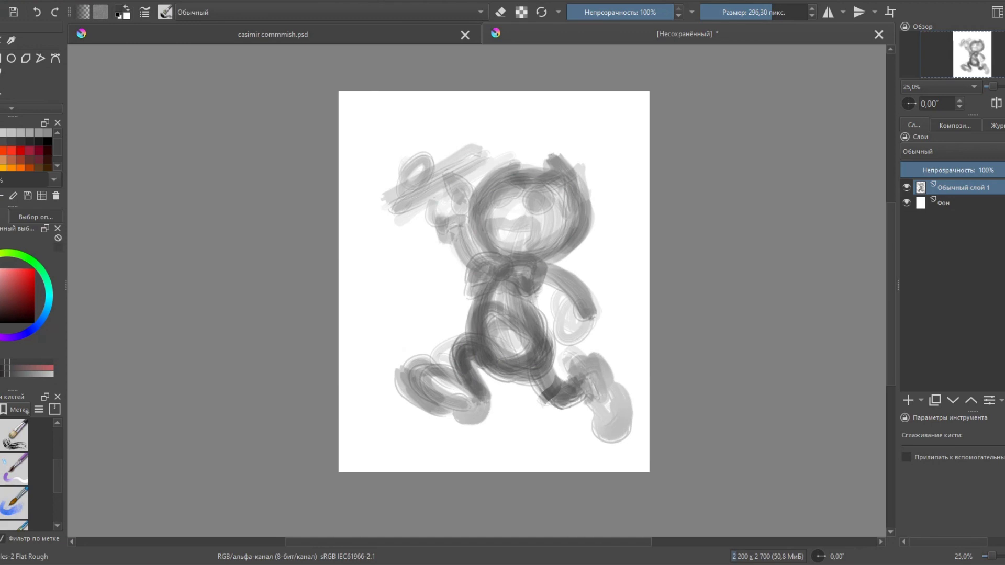
Darken the raised left arm, the held object, the left hand and the right hand.
drag(460, 199, 434, 241)
drag(397, 193, 492, 141)
drag(382, 215, 477, 138)
drag(575, 304, 589, 311)
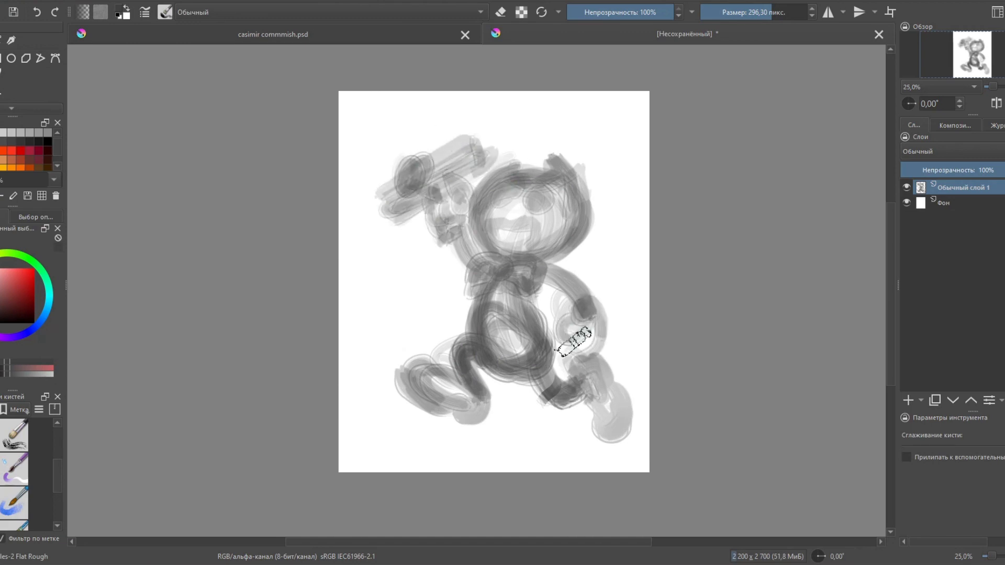
Darken both feet and the lower body.
mouse_move(474, 330)
mouse_down()
mouse_move(396, 380)
mouse_move(476, 421)
mouse_up()
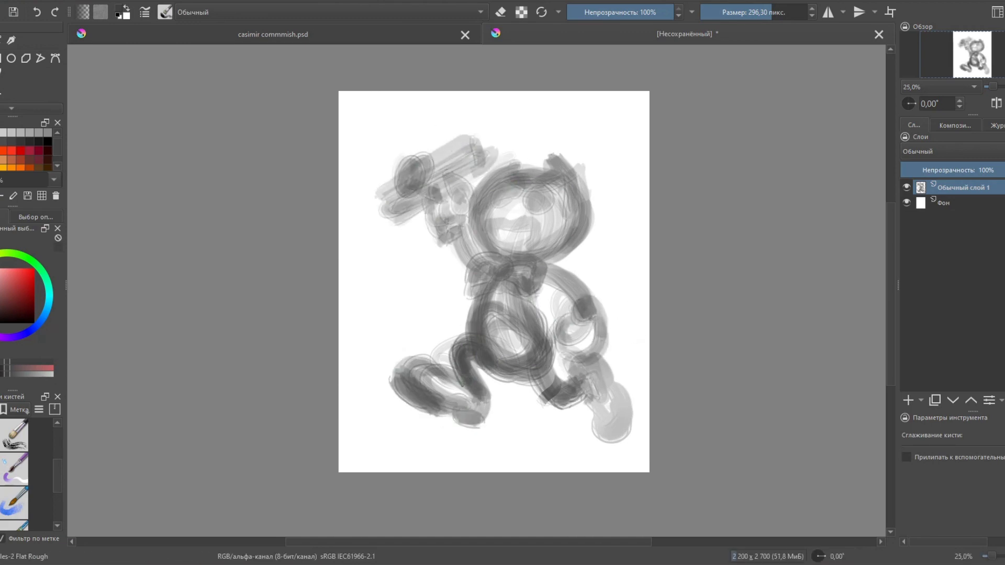
drag(479, 377, 392, 374)
mouse_move(476, 294)
mouse_down()
mouse_move(546, 403)
mouse_move(618, 367)
mouse_move(613, 445)
mouse_up()
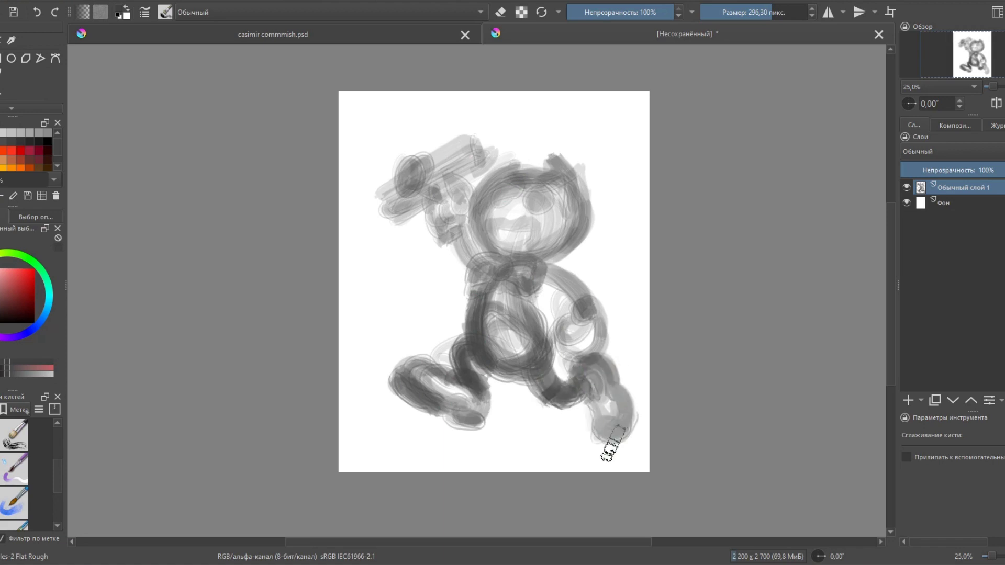
drag(477, 391, 446, 415)
drag(396, 376, 434, 414)
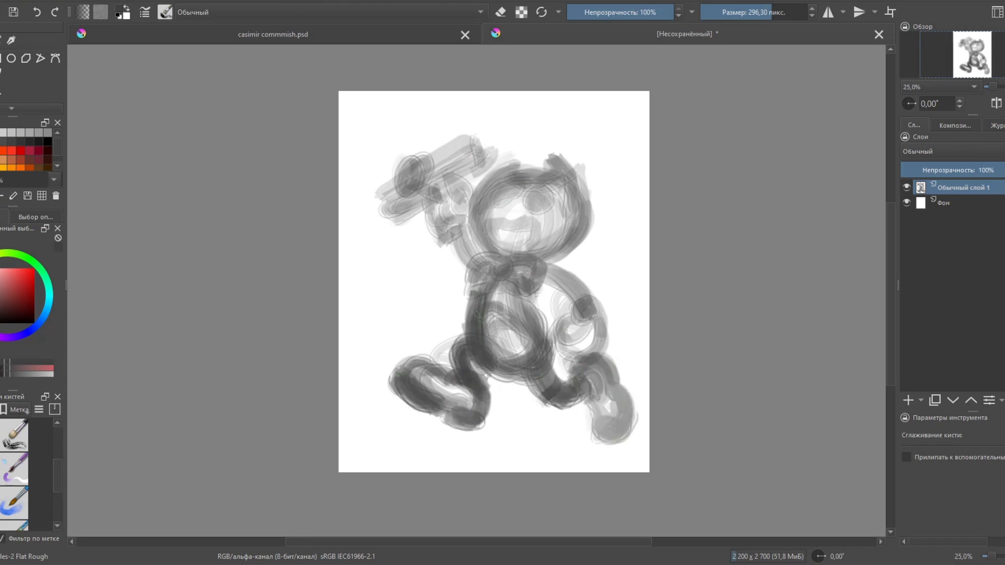
Darken the torso, collar and head outline, and paint a smile on the face.
drag(529, 325, 463, 257)
drag(537, 301, 560, 246)
drag(472, 220, 584, 183)
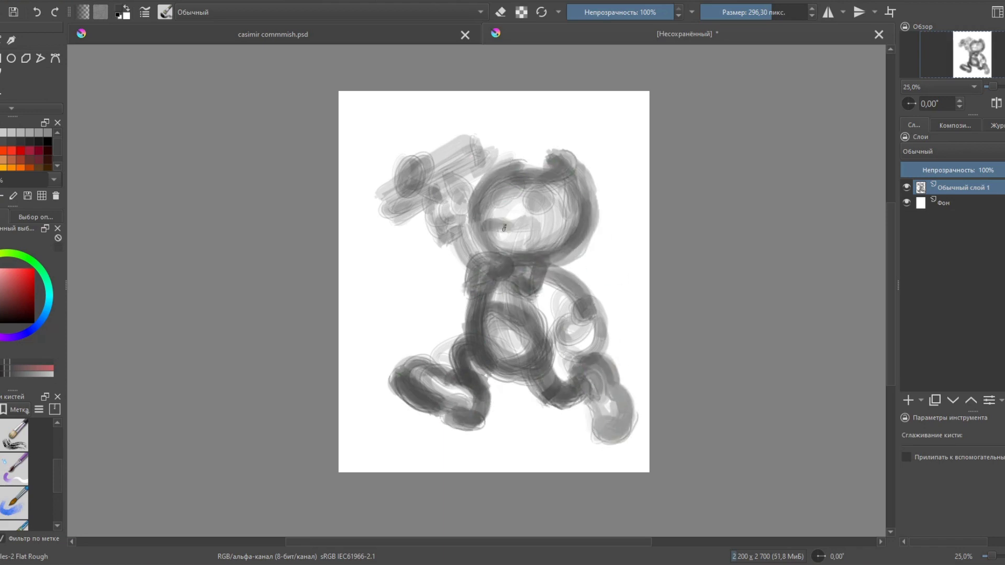
drag(482, 225, 547, 230)
key(/)
With a larger brush, darken the head's top curl and outline.
key(])
mouse_move(550, 157)
mouse_down()
mouse_move(581, 172)
mouse_move(570, 251)
mouse_up()
drag(528, 162, 471, 220)
mouse_move(492, 186)
mouse_down()
mouse_move(481, 251)
mouse_move(573, 251)
mouse_up()
drag(526, 186, 478, 227)
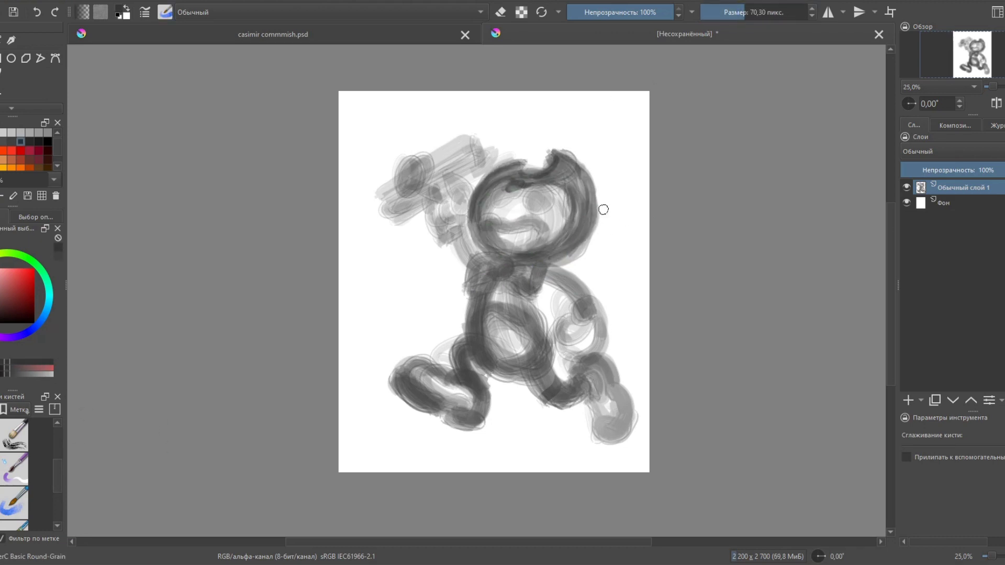
Paint the head's right edge solid black using the speedpaint brush.
key(x)
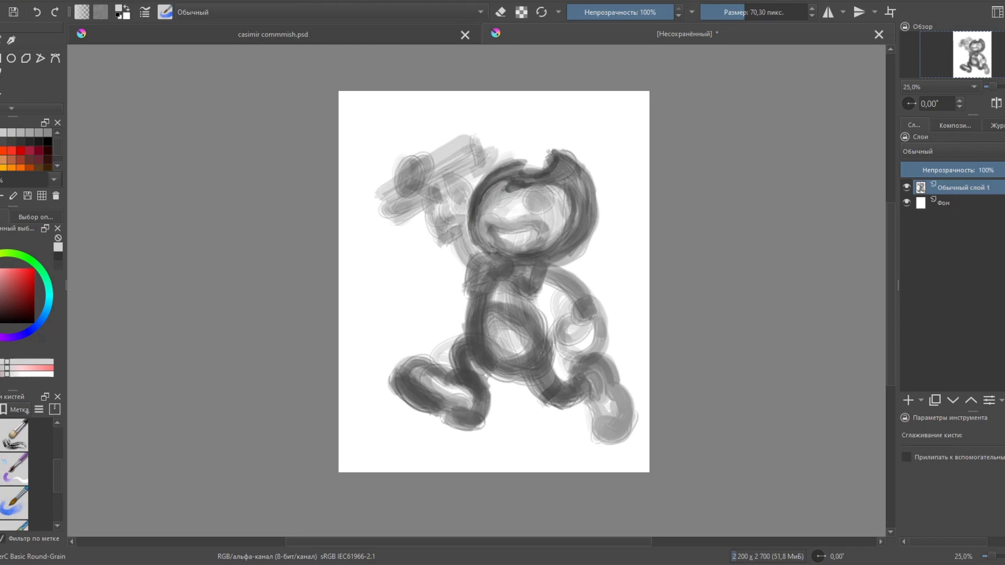
key(/)
key(x)
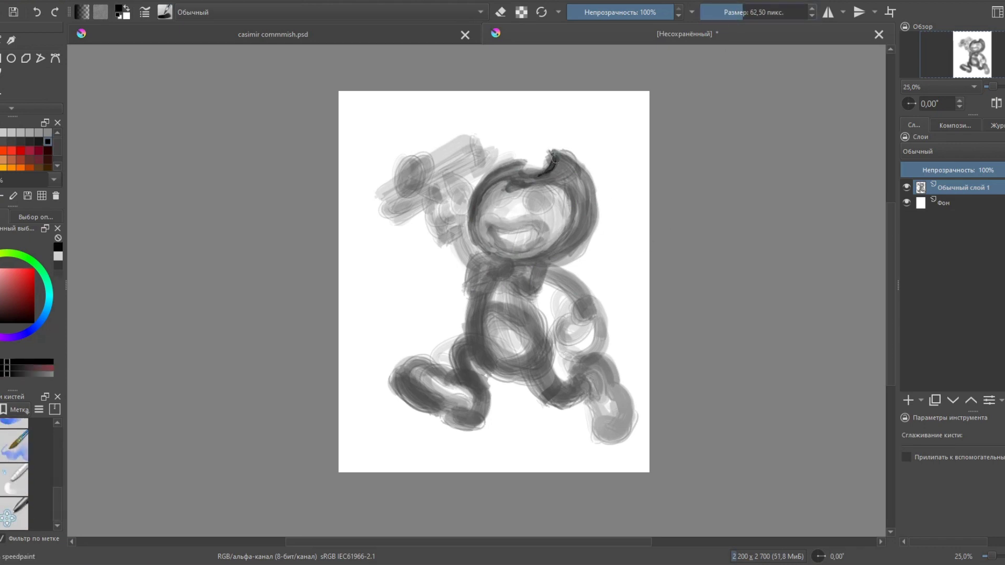
mouse_move(552, 152)
mouse_down()
mouse_move(588, 201)
mouse_move(570, 240)
mouse_up()
key(/)
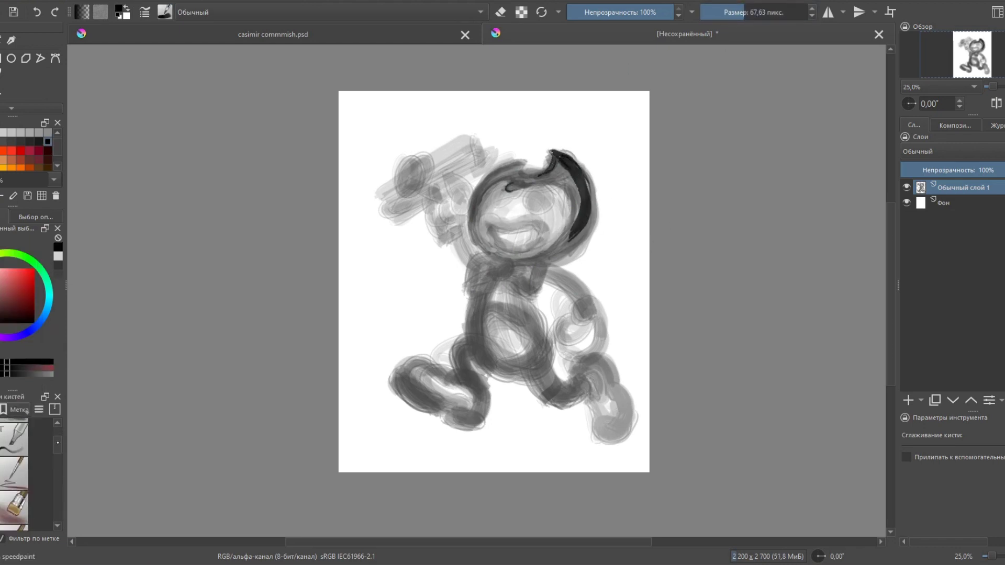
mouse_move(576, 167)
mouse_down()
mouse_move(561, 255)
mouse_move(555, 168)
mouse_move(486, 177)
mouse_move(474, 235)
mouse_up()
With the wet tilt brush, paint the torso, lower body and right leg dark.
key(/)
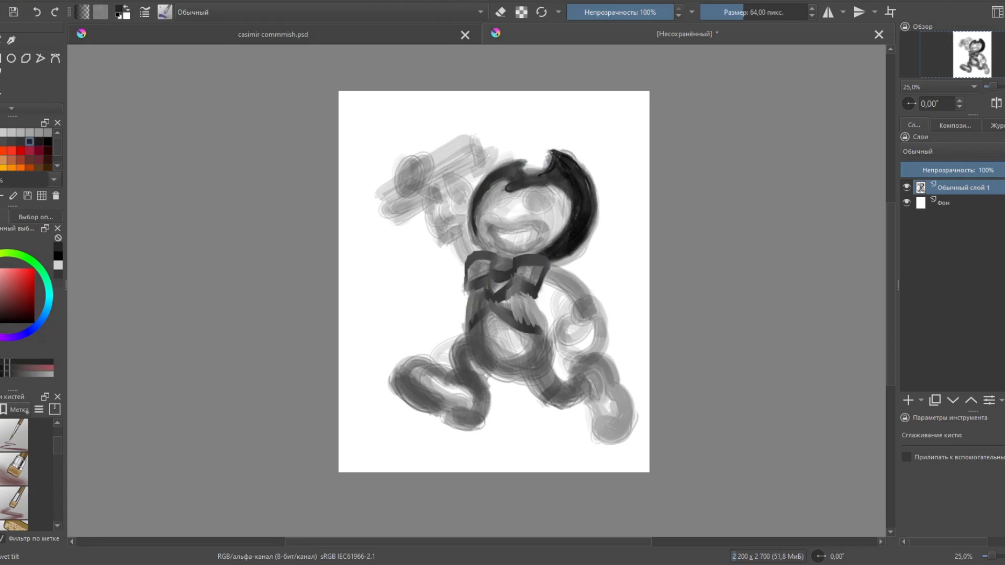
drag(479, 316, 516, 359)
mouse_move(487, 293)
mouse_down()
mouse_move(529, 367)
mouse_move(578, 395)
mouse_up()
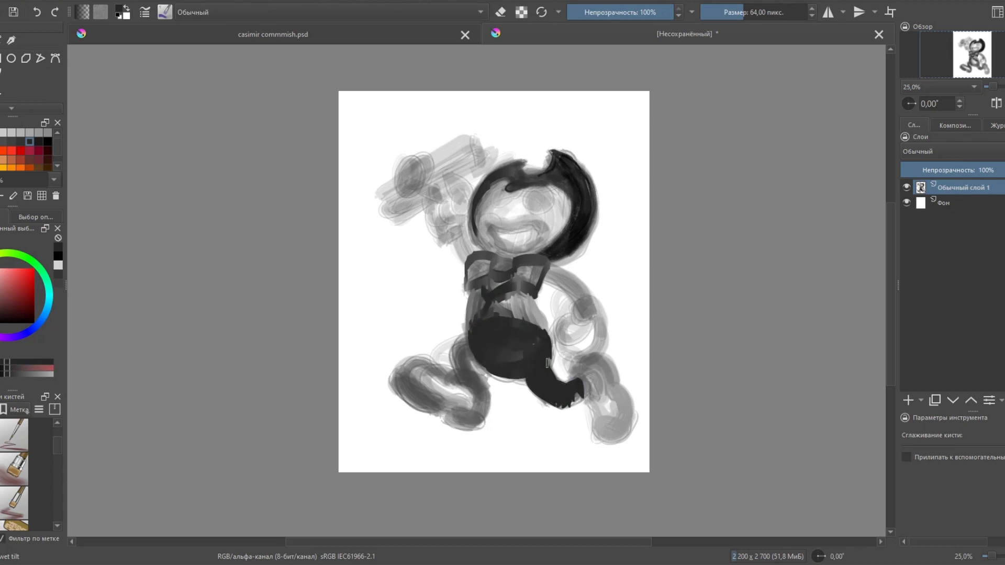
drag(547, 363, 581, 401)
Switch brush preset and paint the left leg, left foot and right foot dark.
key(e)
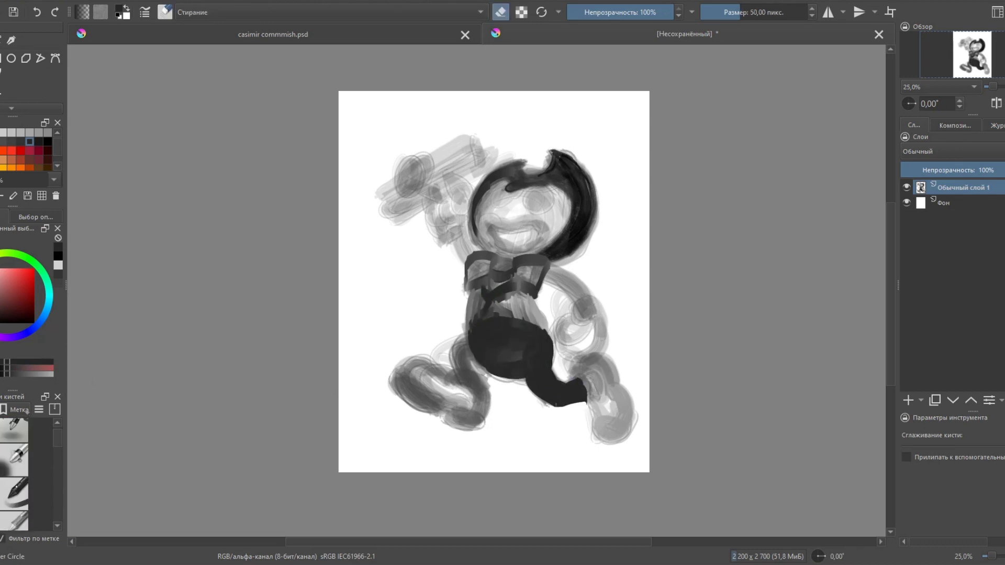
click(14, 493)
mouse_move(461, 340)
mouse_down()
mouse_move(460, 397)
mouse_move(435, 414)
mouse_up()
drag(397, 366, 476, 424)
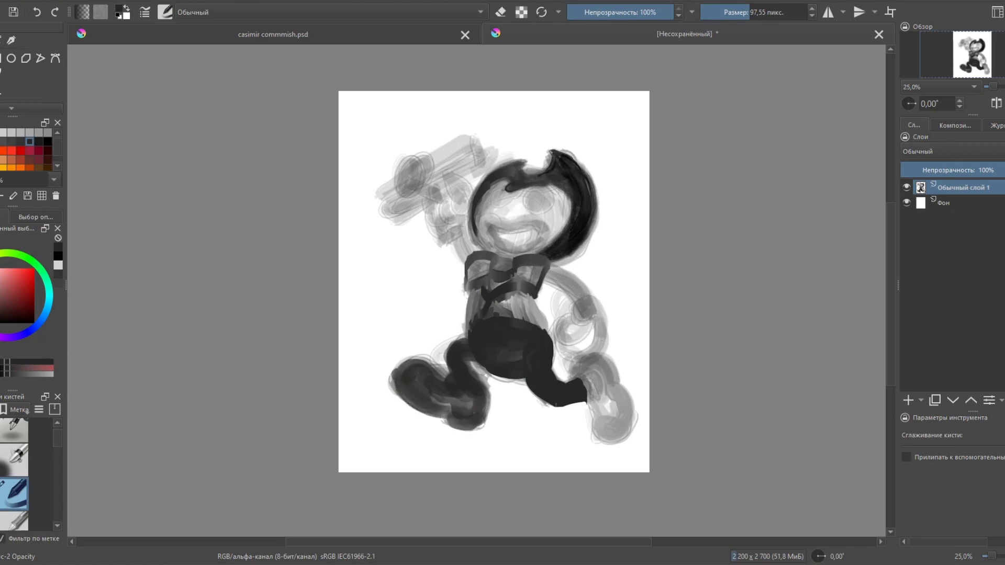
mouse_move(581, 393)
mouse_down()
mouse_move(623, 367)
mouse_move(602, 419)
mouse_move(612, 440)
mouse_up()
Thicken the head outline, darken both eyes, close the top gap and darken the jaw.
mouse_move(571, 176)
mouse_down()
mouse_move(586, 209)
mouse_move(570, 251)
mouse_move(529, 178)
mouse_up()
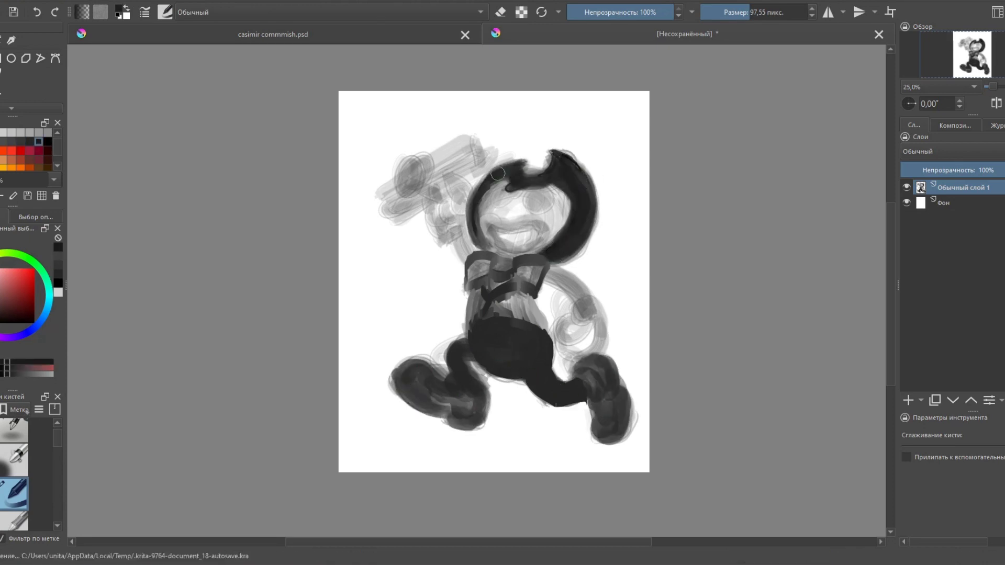
mouse_move(487, 241)
mouse_down()
mouse_move(531, 208)
mouse_move(492, 210)
mouse_up()
drag(534, 196, 530, 210)
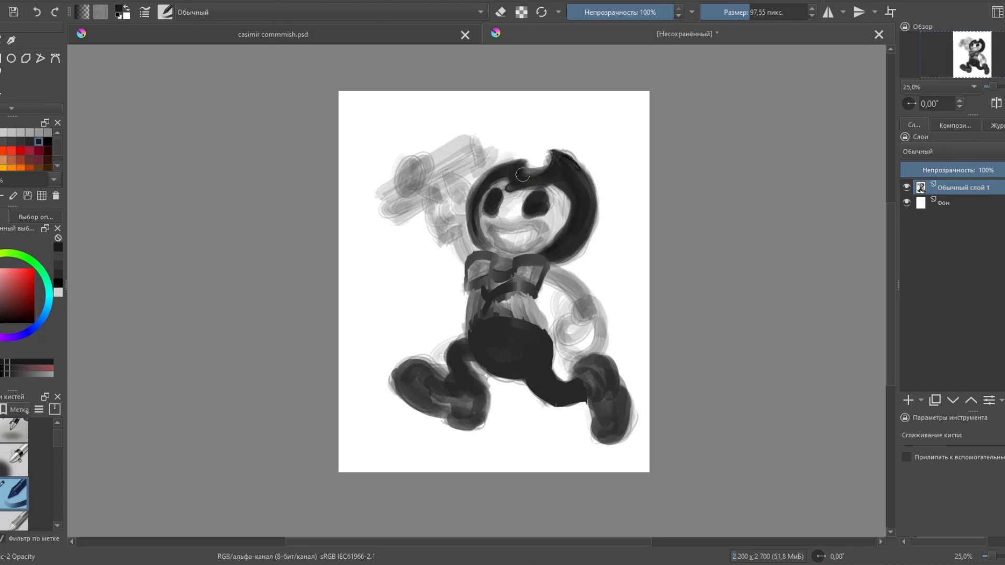
drag(523, 175, 498, 159)
mouse_move(473, 235)
mouse_down()
mouse_move(552, 259)
mouse_move(589, 309)
mouse_up()
mouse_move(474, 261)
mouse_down()
mouse_move(439, 212)
mouse_move(469, 265)
mouse_up()
With the small speedpaint brush, add white accents to the mouth and around the eyes.
scroll(57, 501, down, 5)
scroll(57, 501, down, 2)
click(14, 492)
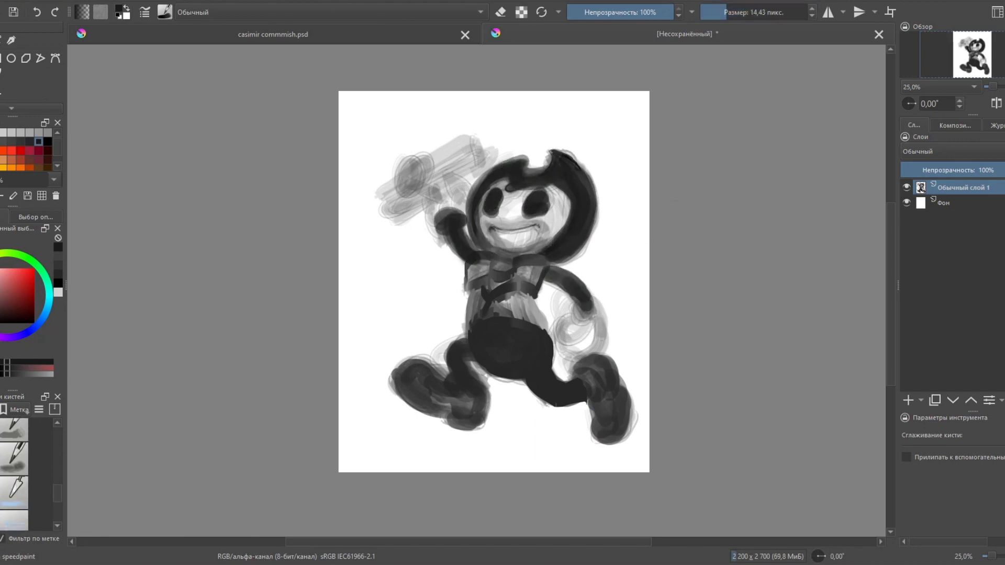
scroll(643, 195, up, 1)
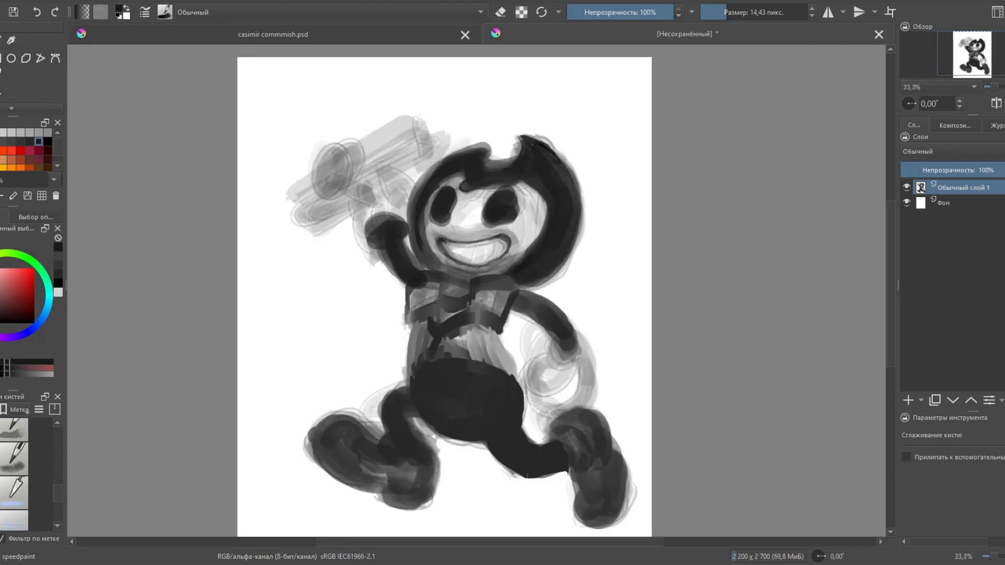
key(x)
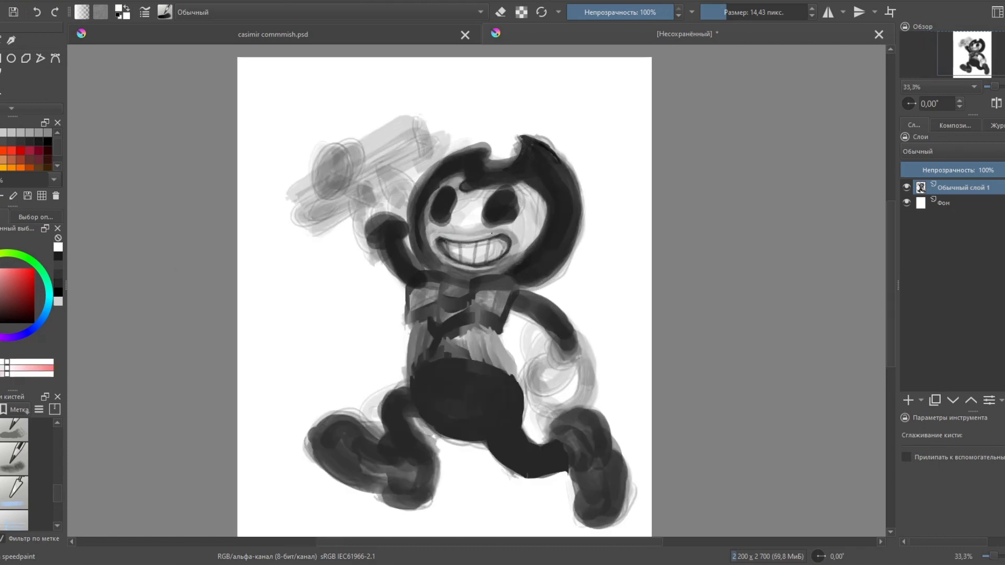
drag(469, 266, 517, 259)
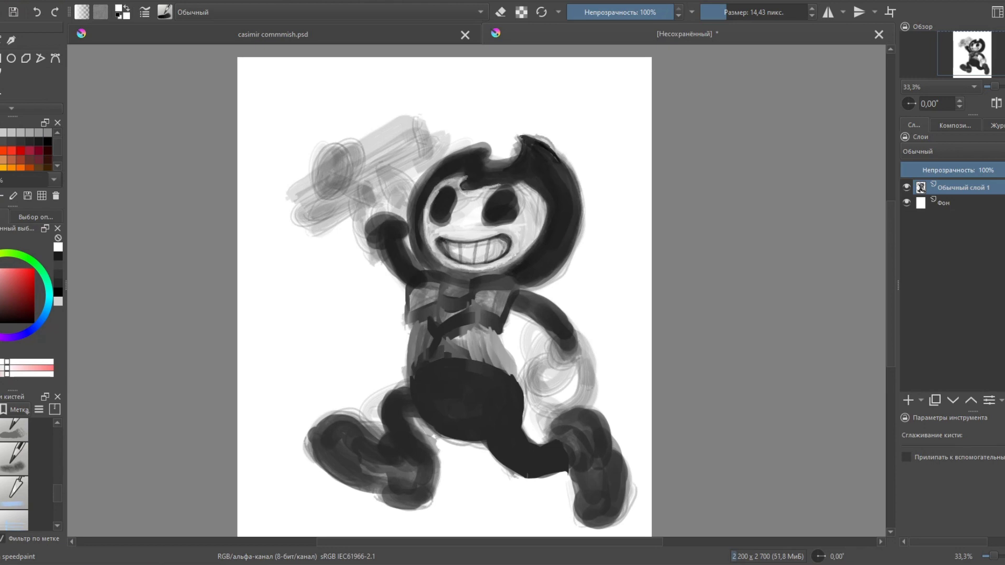
drag(485, 188, 522, 200)
mouse_move(440, 185)
mouse_down()
mouse_move(425, 238)
mouse_move(463, 176)
mouse_up()
Erase the head's ragged right edge and redraw it in black.
key(e)
drag(523, 136, 581, 228)
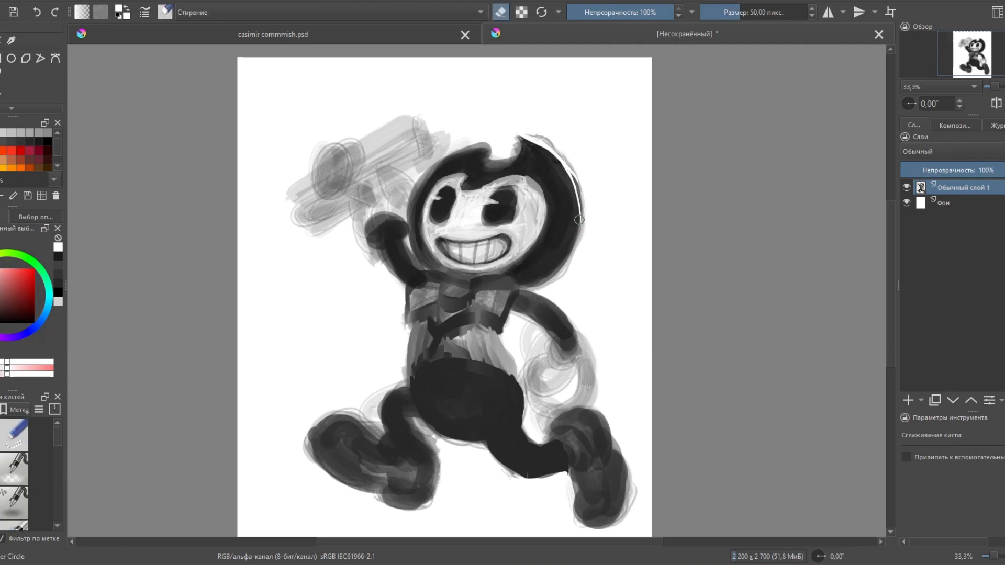
drag(581, 175, 523, 288)
drag(515, 107, 566, 285)
drag(574, 167, 539, 290)
key(e)
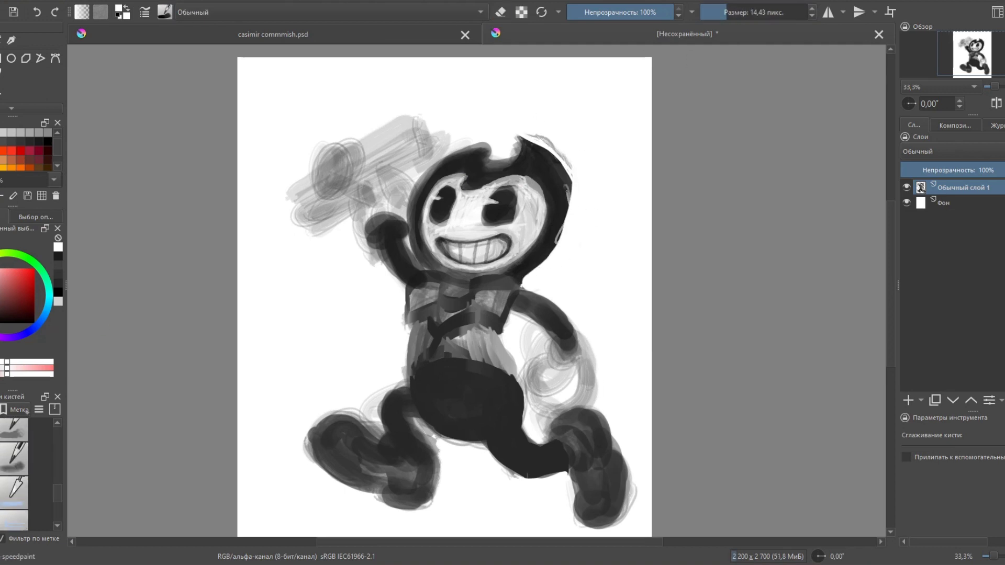
key(x)
mouse_move(568, 180)
mouse_down()
mouse_move(539, 272)
mouse_move(543, 257)
mouse_up()
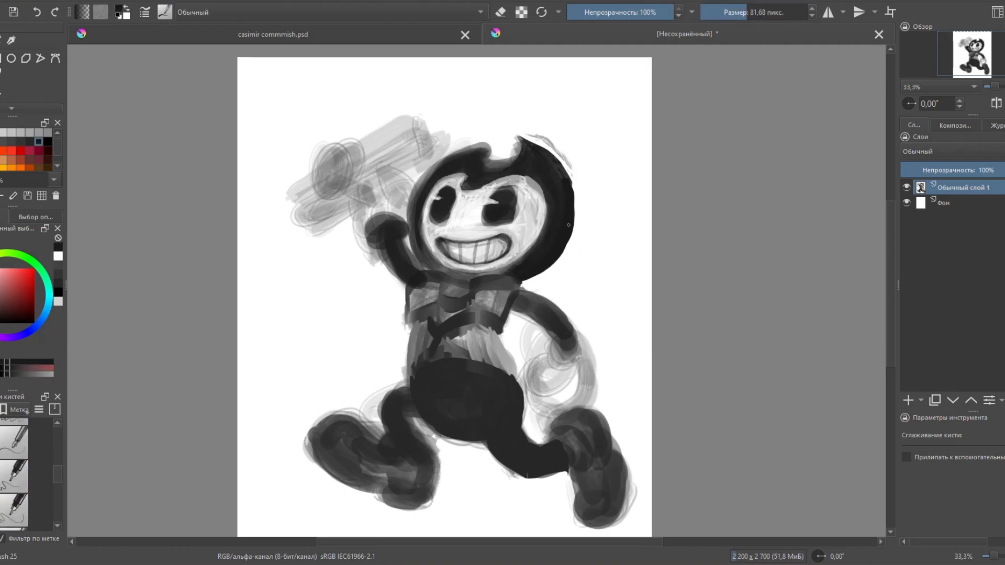
Erase the head's upper-left edge and top notch, and lighten its left edge.
key(e)
mouse_move(409, 212)
mouse_down()
mouse_move(445, 157)
mouse_move(489, 156)
mouse_up()
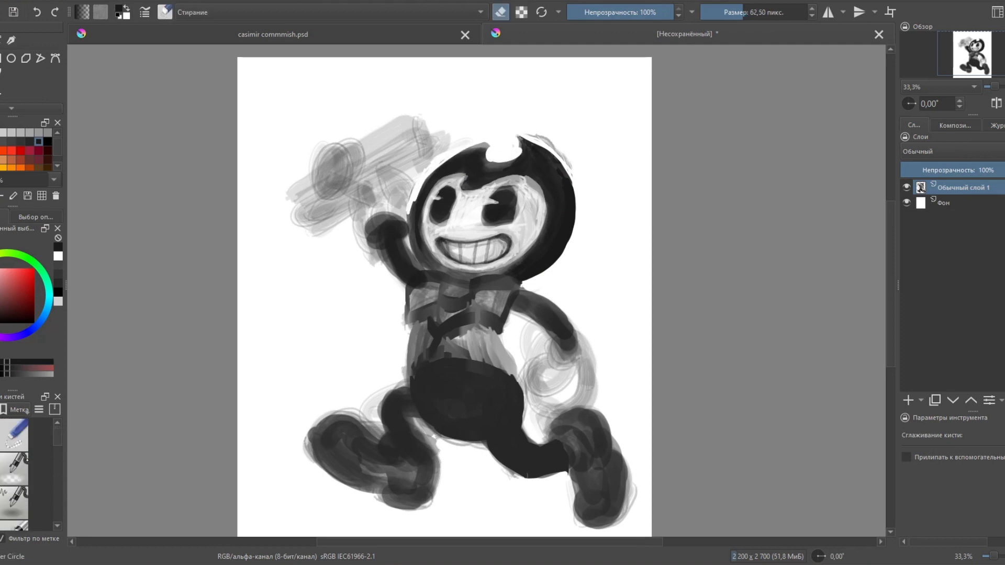
drag(411, 201, 426, 267)
scroll(14, 471, down, 3)
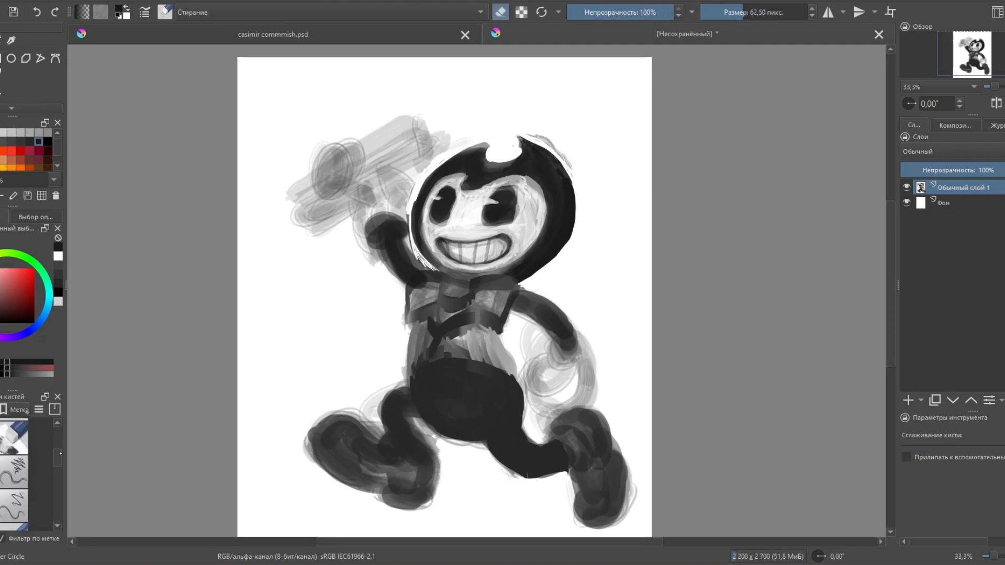
Paint a light grey bow tie at the neck with a small round brush and touch up the head outline.
click(14, 474)
drag(416, 277, 468, 303)
drag(409, 277, 424, 311)
drag(471, 285, 513, 314)
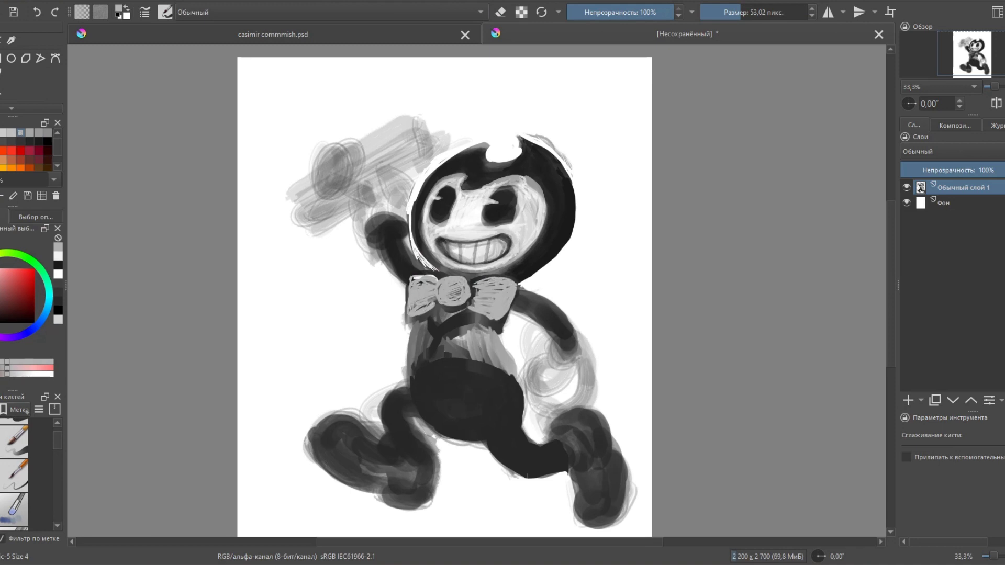
mouse_move(463, 183)
mouse_down()
mouse_move(513, 181)
mouse_move(505, 162)
mouse_up()
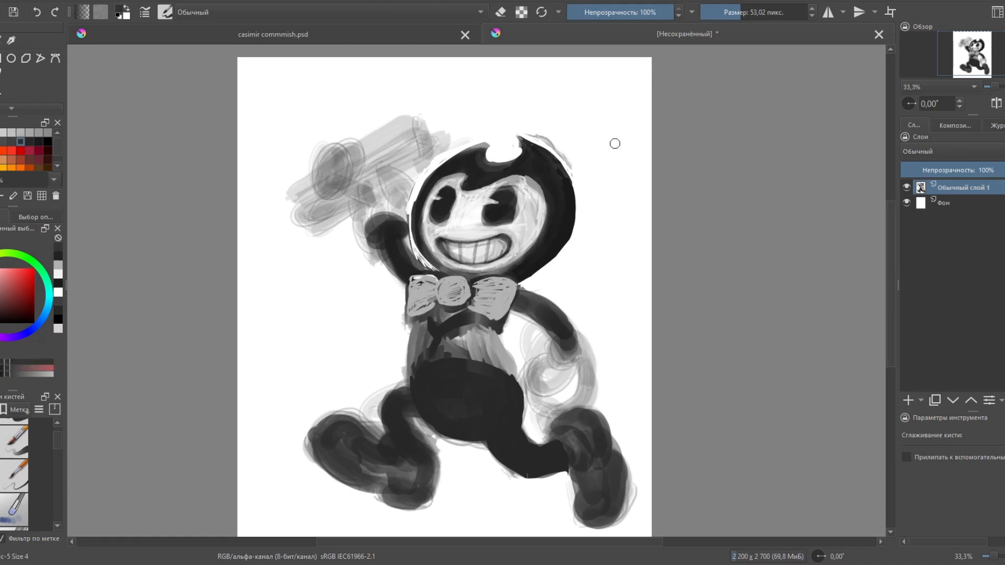
drag(564, 180, 564, 238)
Erase the stray grey strokes beside the right arm.
click(20, 142)
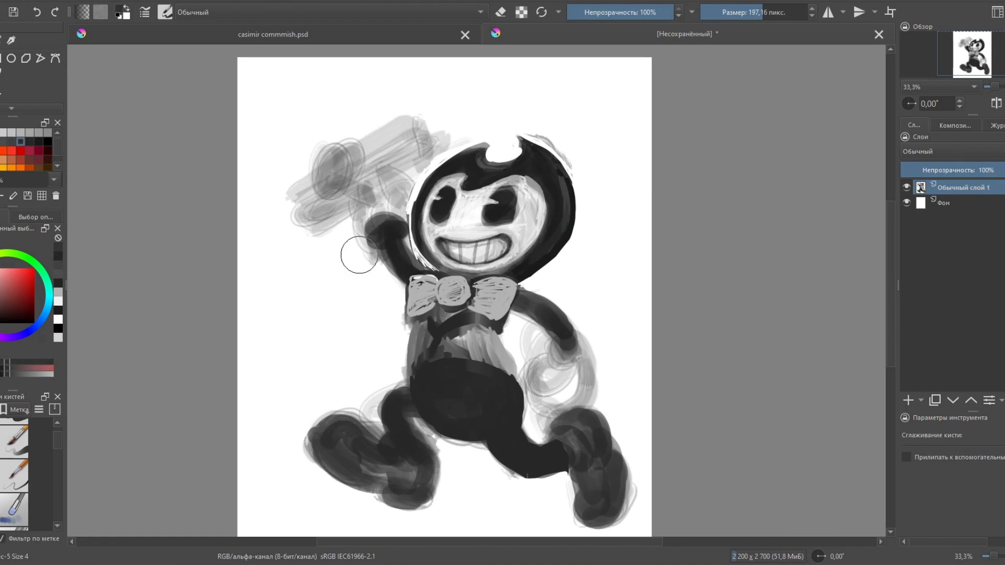
key(e)
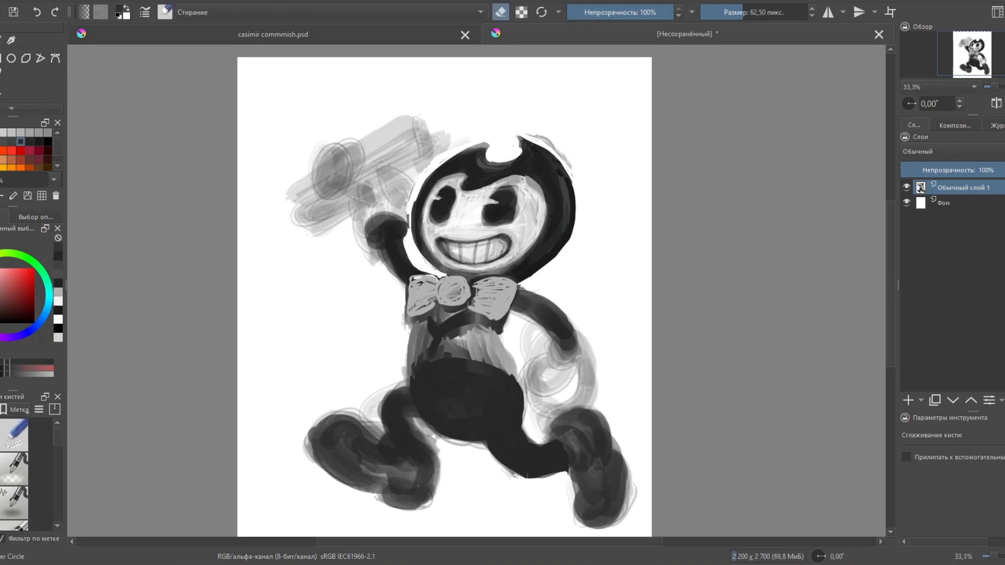
drag(535, 329, 568, 319)
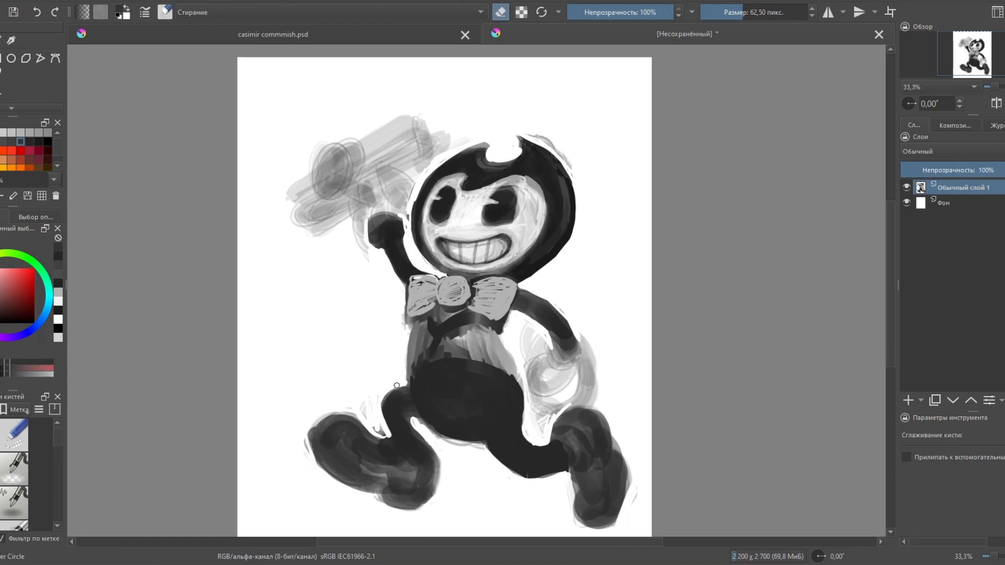
drag(545, 331, 530, 360)
Outline the raised fist and the right hand in grey and dark tones.
scroll(14, 471, down, 2)
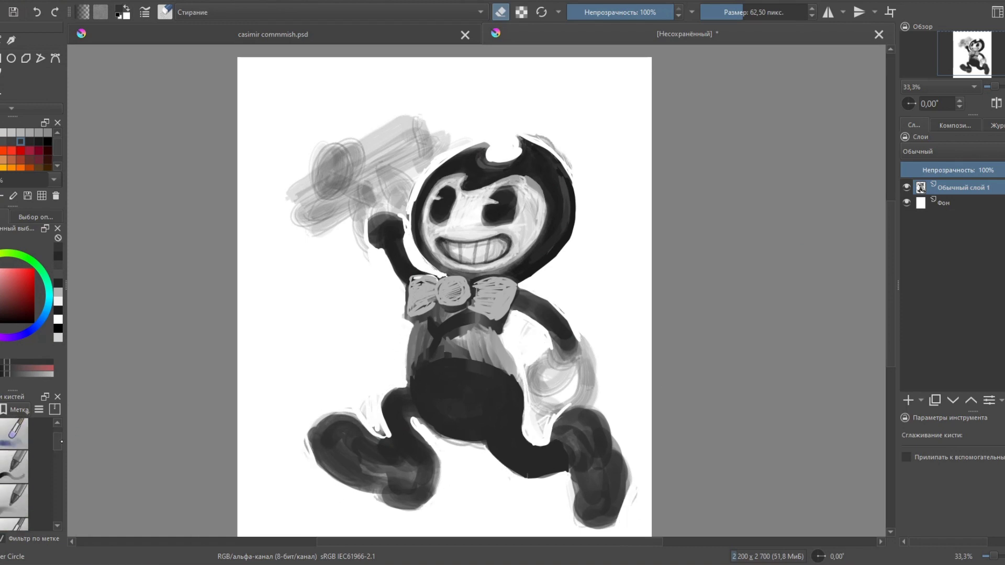
click(14, 436)
click(38, 132)
click(385, 227)
drag(370, 230, 409, 221)
drag(547, 346, 585, 348)
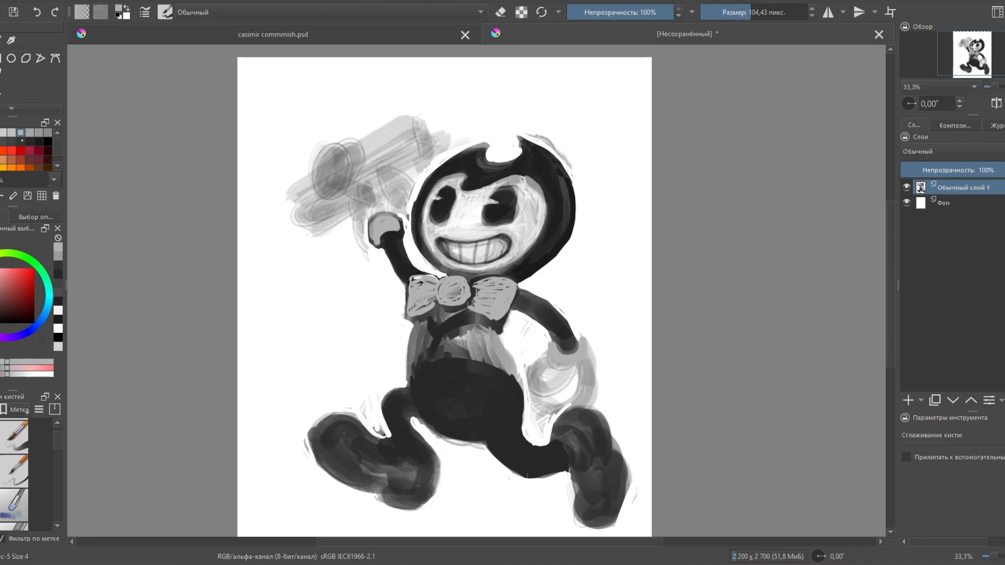
click(20, 141)
mouse_move(385, 196)
mouse_down()
mouse_move(411, 202)
mouse_move(366, 240)
mouse_up()
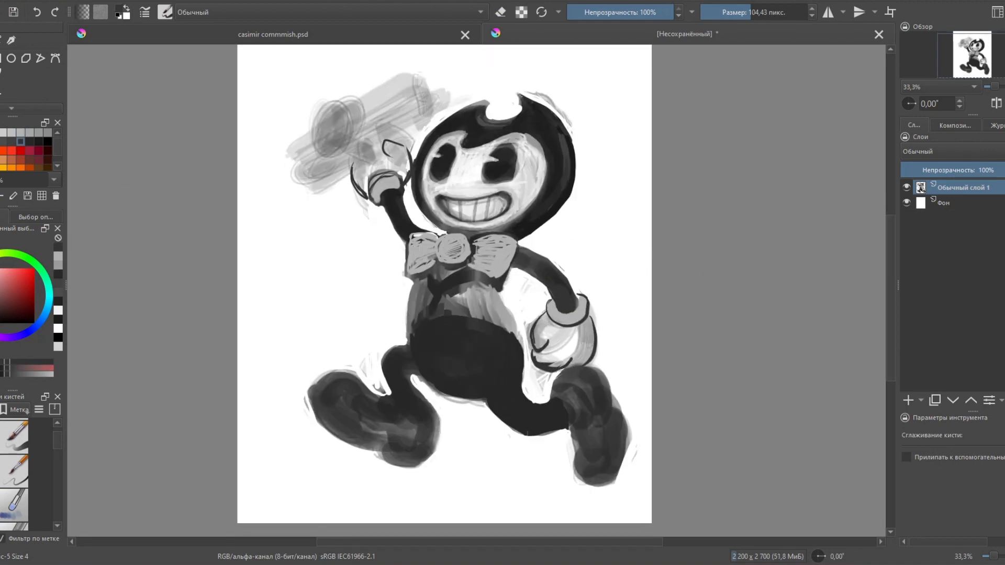
Shade the torso below the bow tie, the pants and the legs black.
click(47, 141)
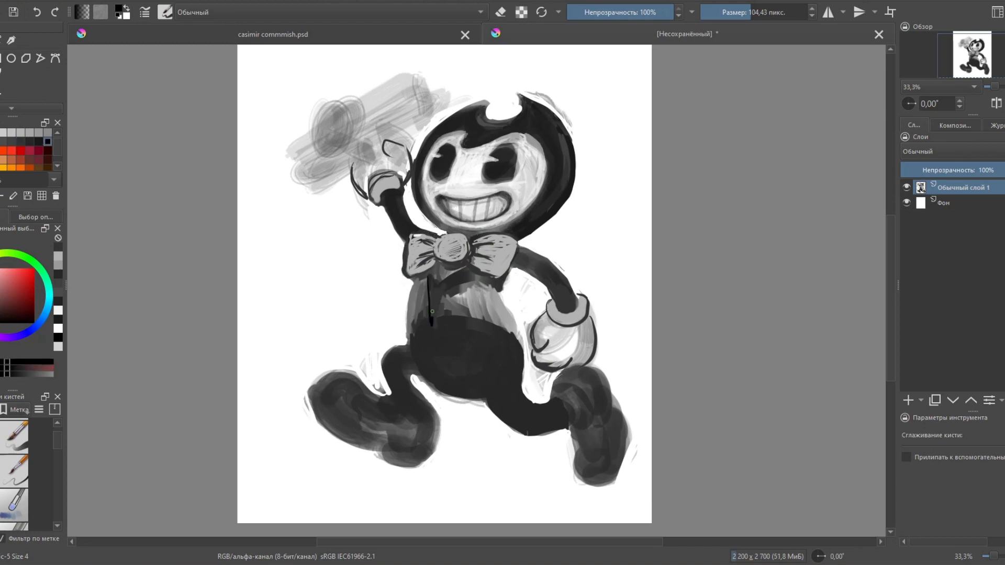
drag(431, 323, 447, 272)
mouse_move(477, 323)
mouse_down()
mouse_move(434, 322)
mouse_move(459, 331)
mouse_up()
key(slash)
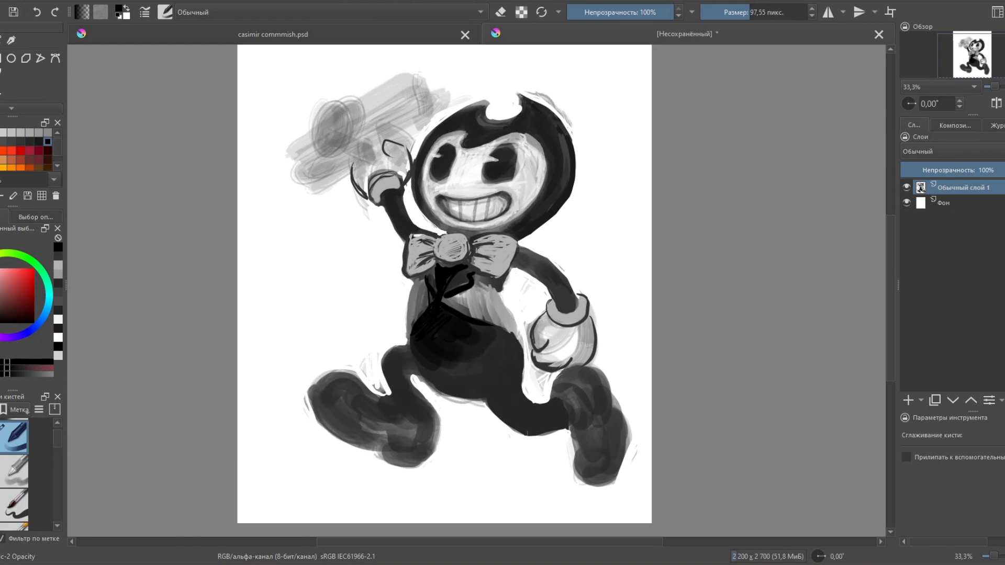
drag(455, 367, 511, 390)
drag(523, 345, 565, 429)
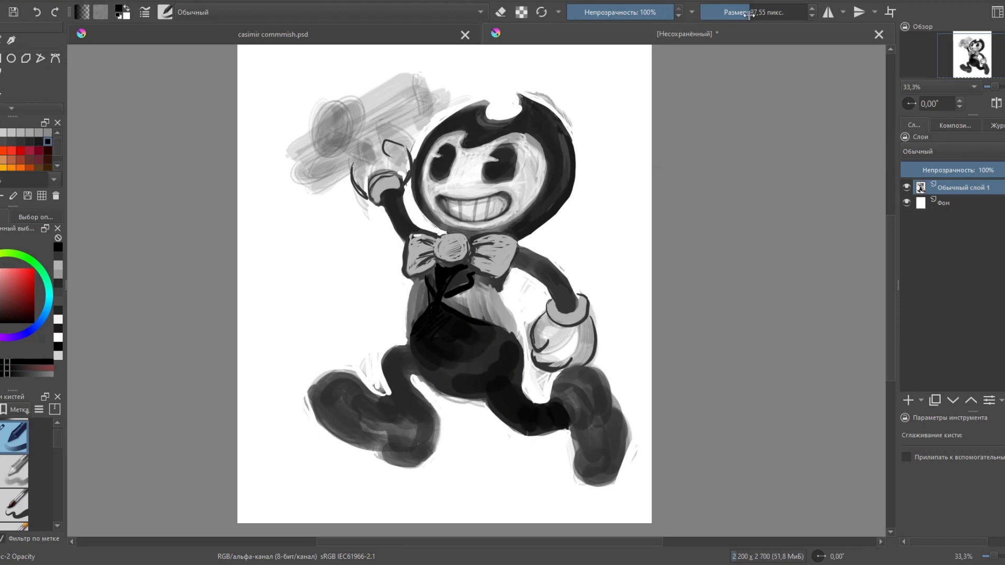
mouse_move(435, 356)
mouse_down()
mouse_move(390, 398)
mouse_move(484, 351)
mouse_up()
Paint four grey vertical stripes down the vest.
ctrl+click(441, 346)
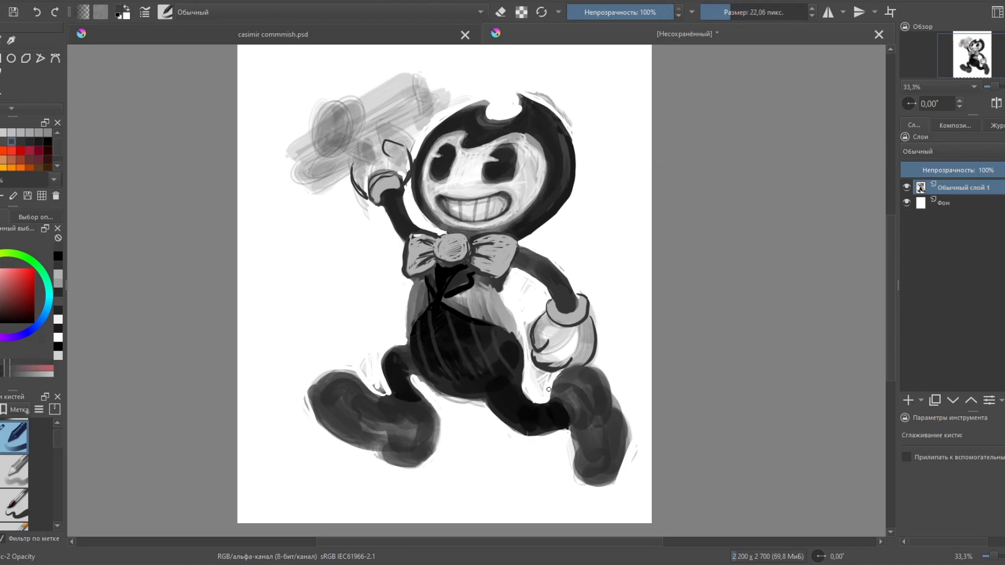
drag(469, 293, 472, 320)
drag(503, 286, 515, 335)
drag(478, 286, 482, 319)
drag(422, 286, 419, 325)
Sample stripe grey, darker grey, near-white and near-black colours from the canvas.
ctrl+click(466, 268)
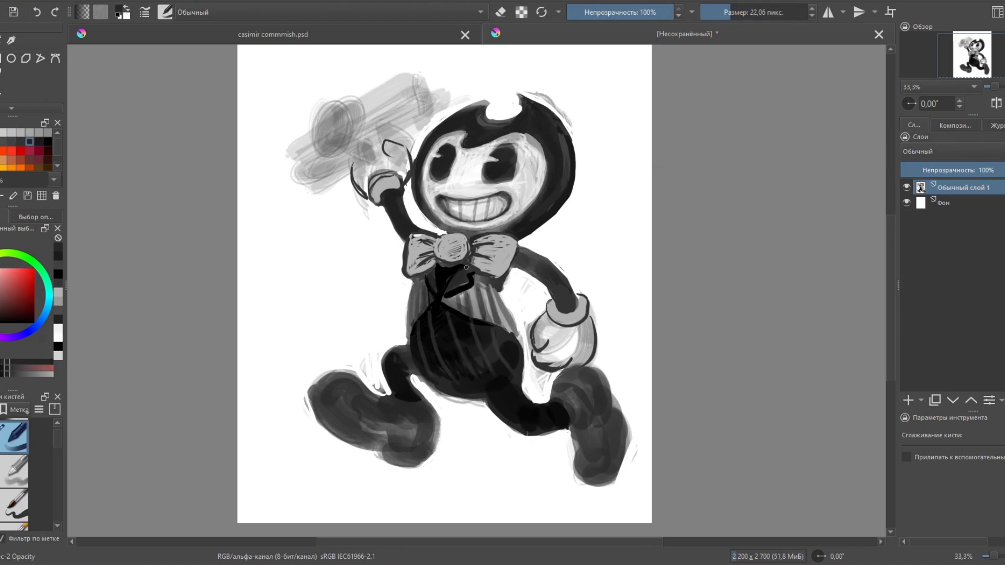
ctrl+click(445, 266)
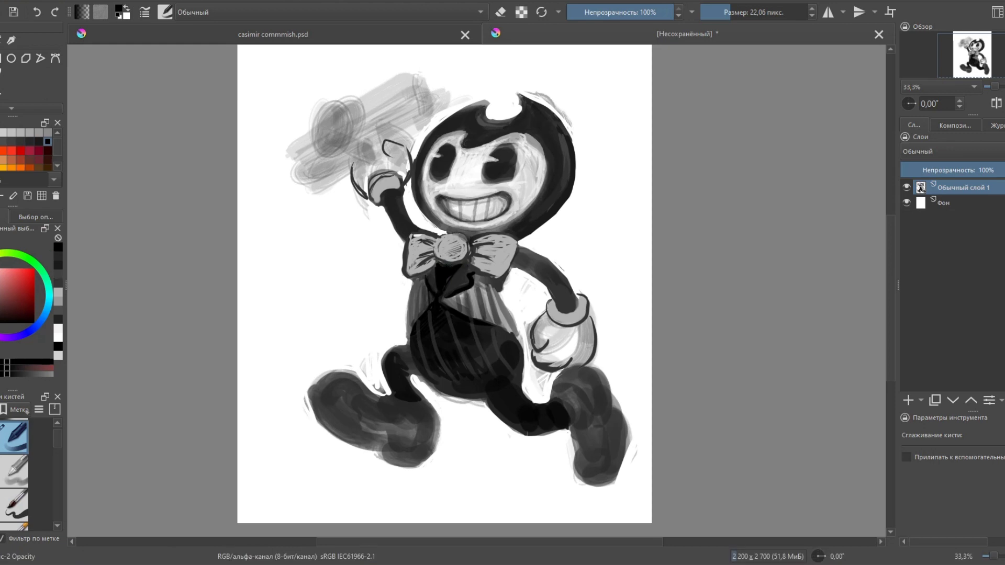
ctrl+click(522, 180)
ctrl+click(539, 205)
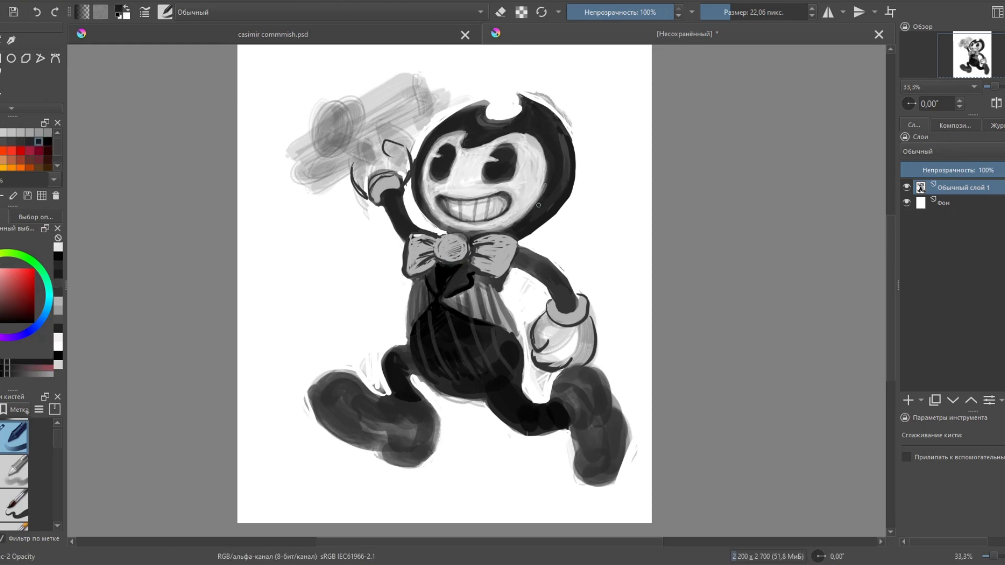
ctrl+click(472, 109)
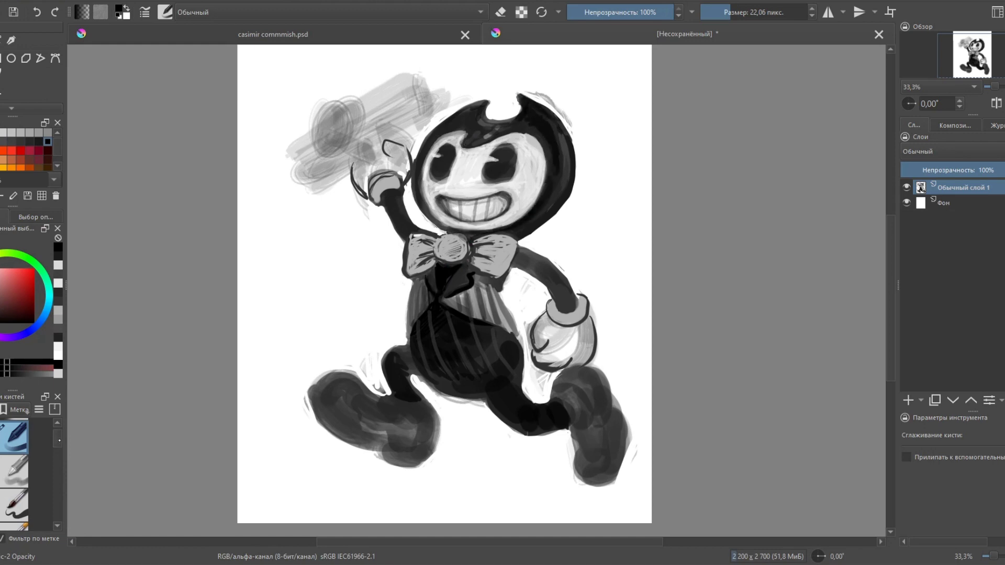
Turn off eraser mode, change brush preset and outline the lowered glove in black.
key(e)
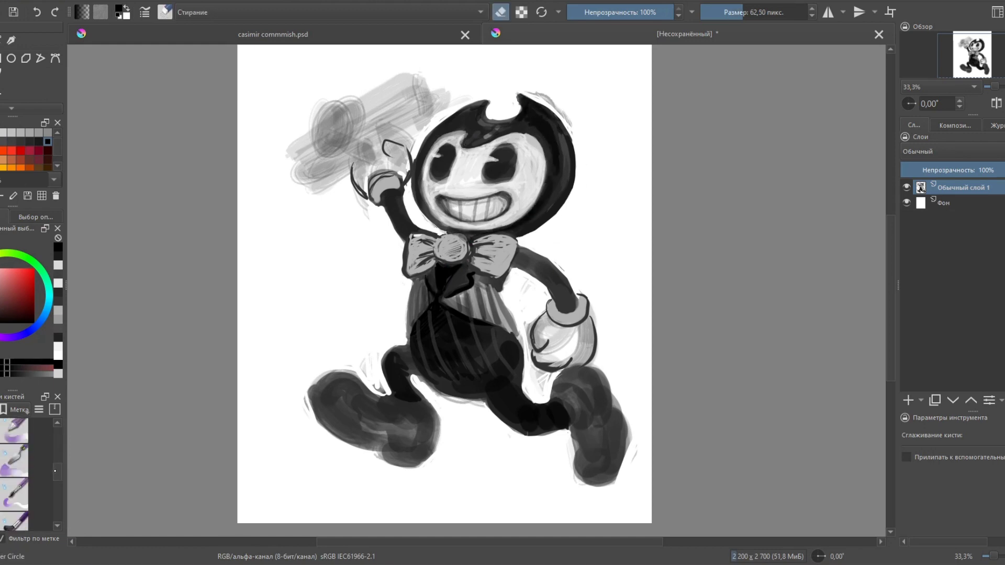
key(e)
scroll(16, 471, up, 3)
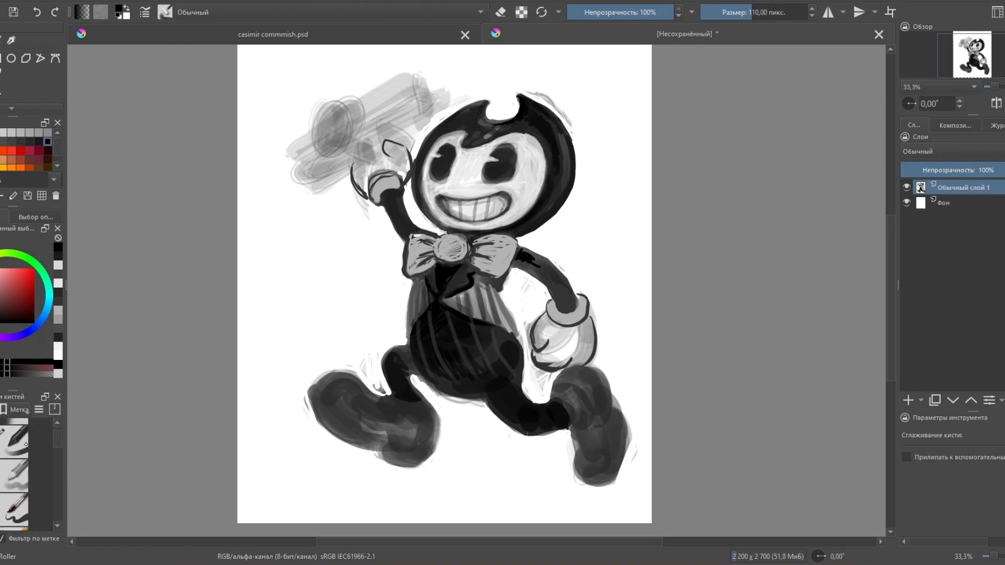
click(14, 442)
key(e)
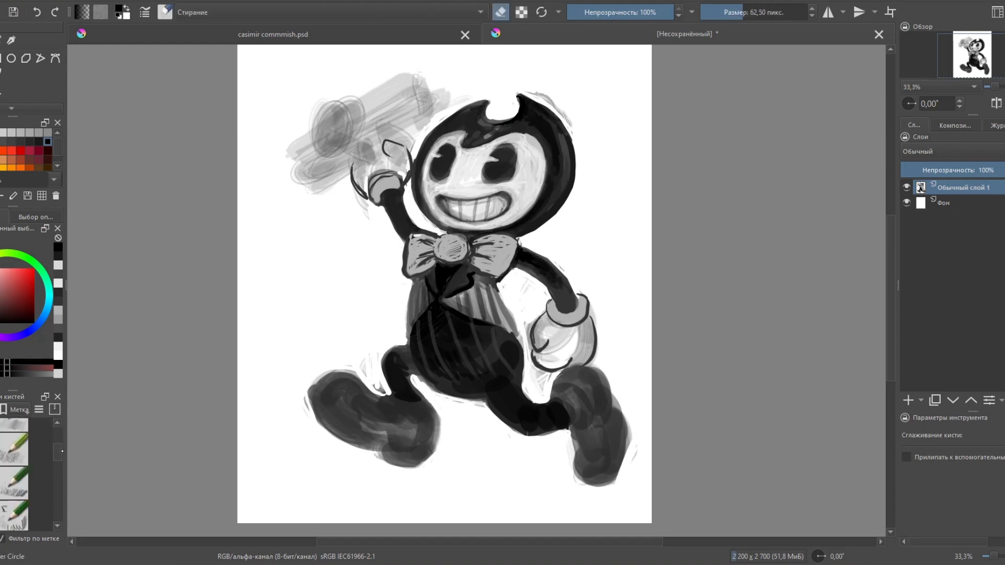
key(e)
drag(535, 320, 563, 362)
Pick light and dark greys and outline the raised fist in black.
ctrl+click(602, 350)
ctrl+click(383, 186)
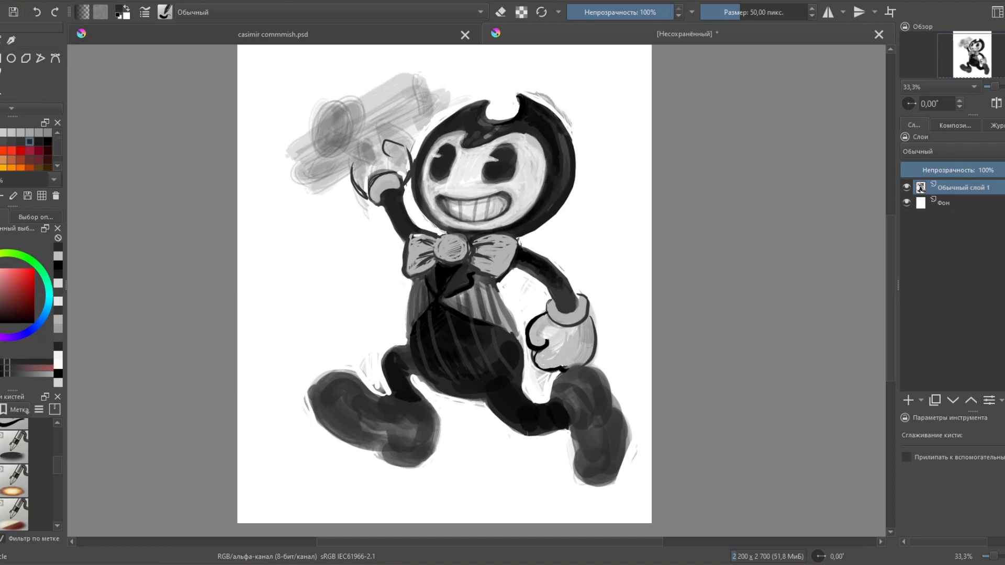
drag(360, 173, 408, 143)
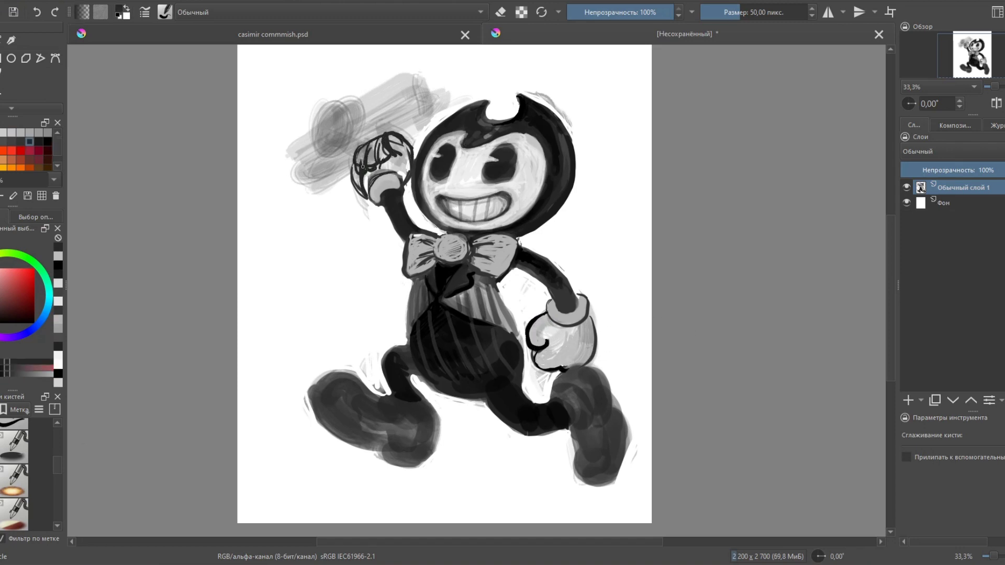
ctrl+click(388, 139)
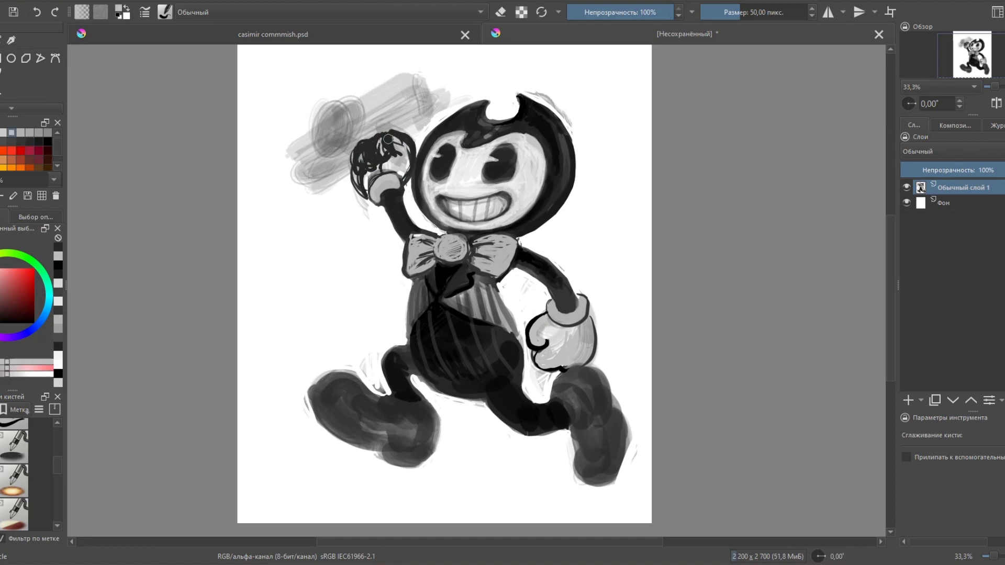
With a fine inking pen in black, ink the fist's left edge, then pick light and dark greys.
scroll(16, 471, down, 2)
scroll(16, 471, down, 2)
scroll(15, 471, down, 2)
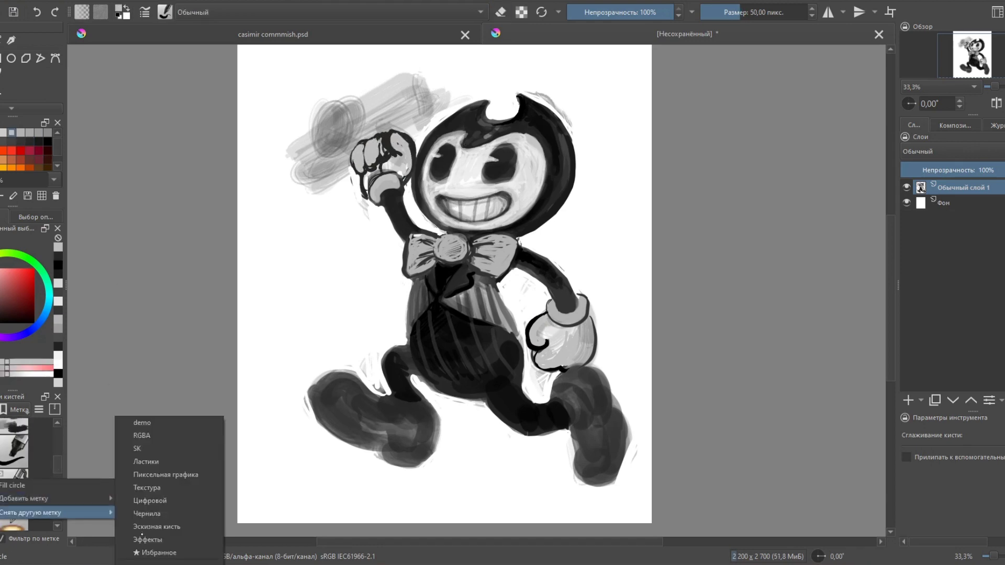
scroll(14, 471, down, 2)
scroll(14, 471, down, 2)
scroll(14, 471, down, 2)
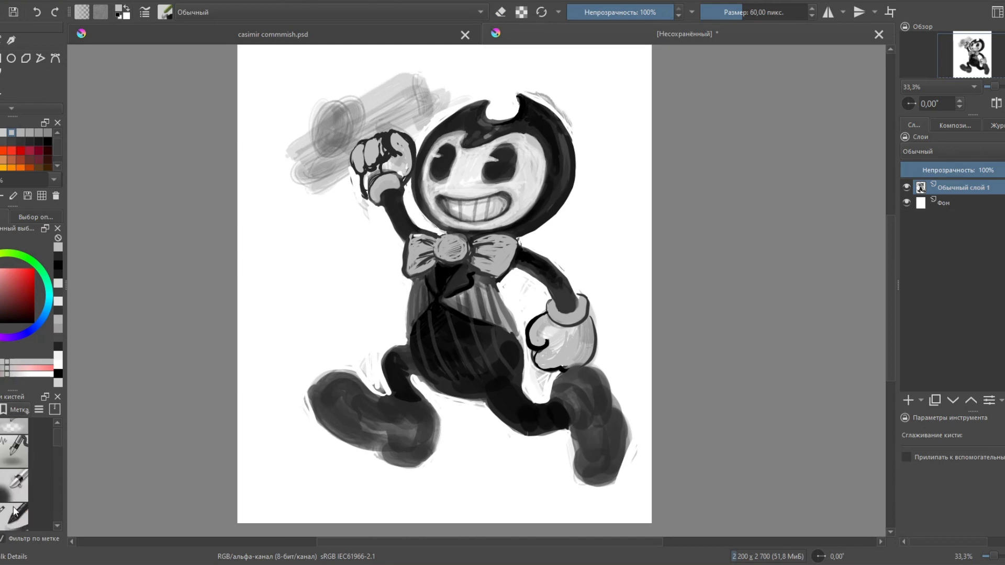
click(14, 479)
key(d)
click(14, 434)
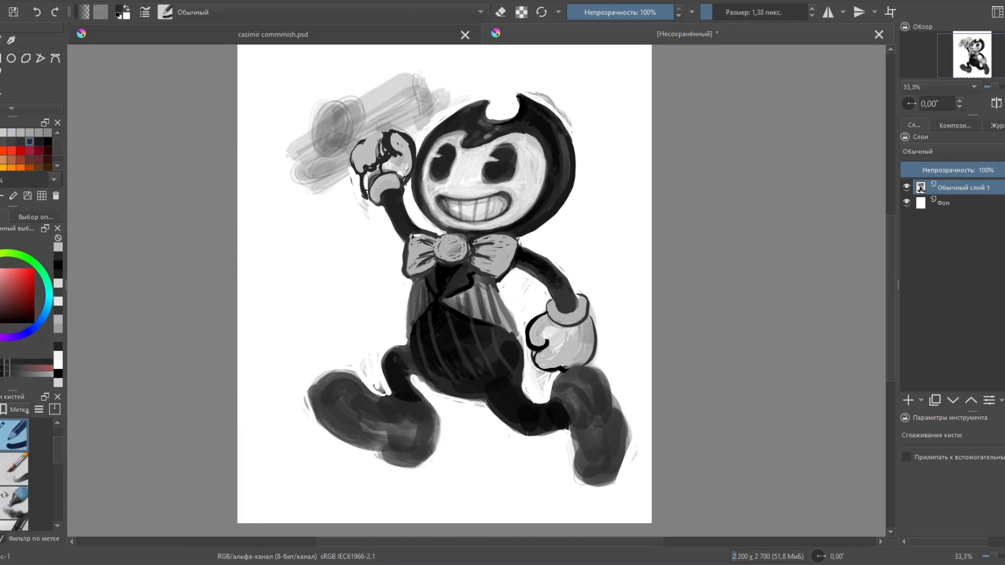
drag(355, 148, 366, 192)
click(11, 133)
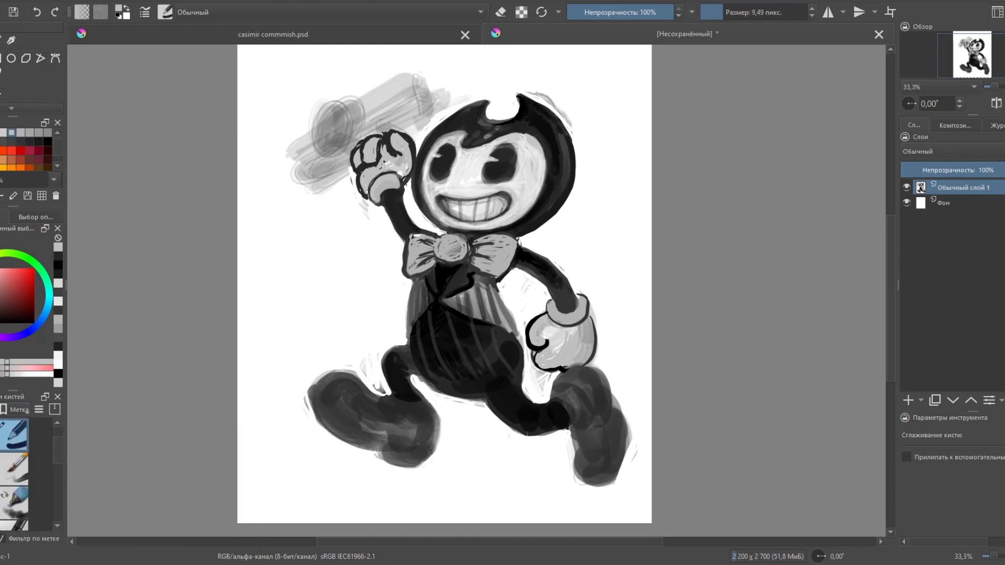
click(38, 141)
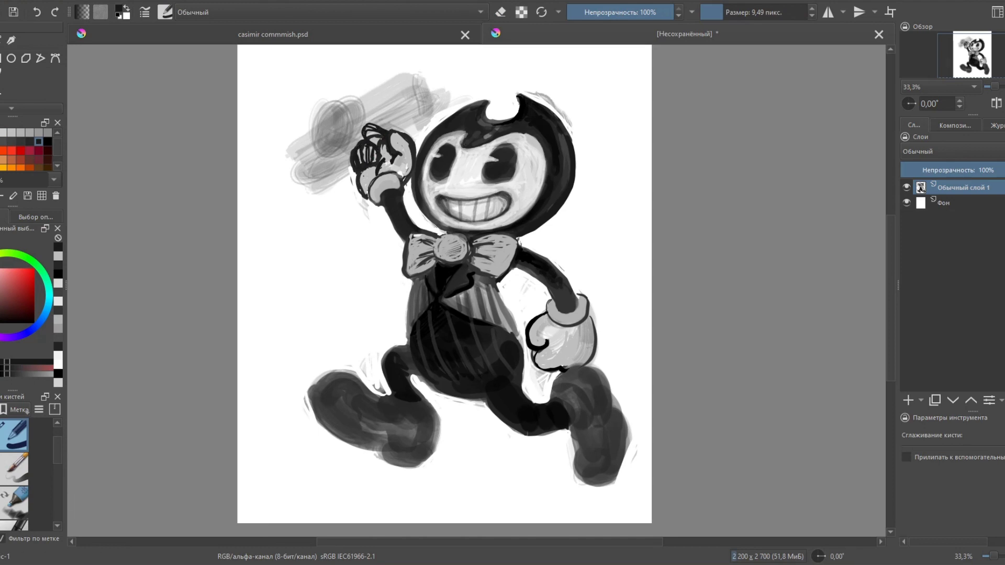
Draw the toy plane's round propeller above the fist and shade the plane in grey.
drag(339, 136, 320, 121)
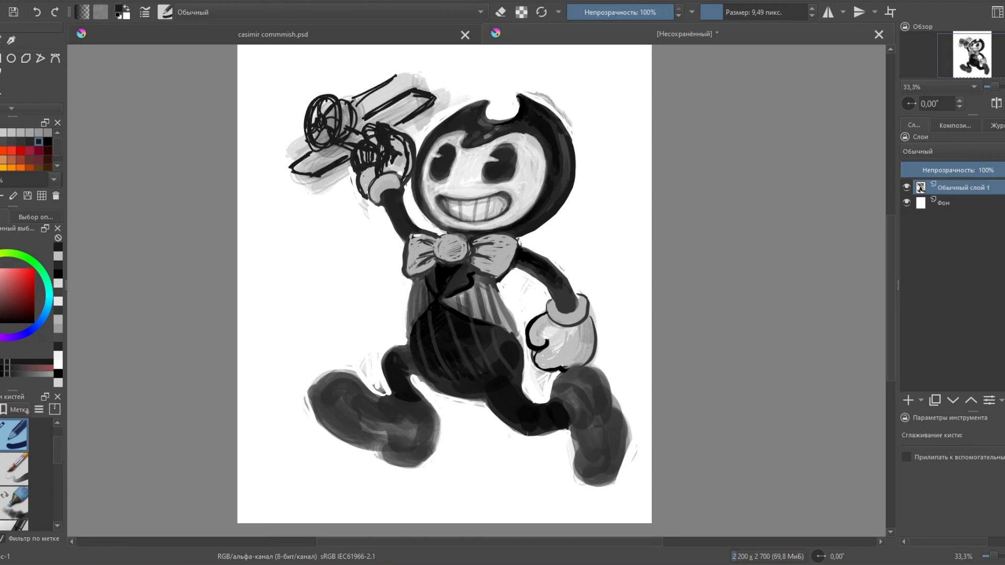
key(x)
Add bold dark outlines to the hand and plane, extending the wing.
key(x)
drag(373, 124, 381, 149)
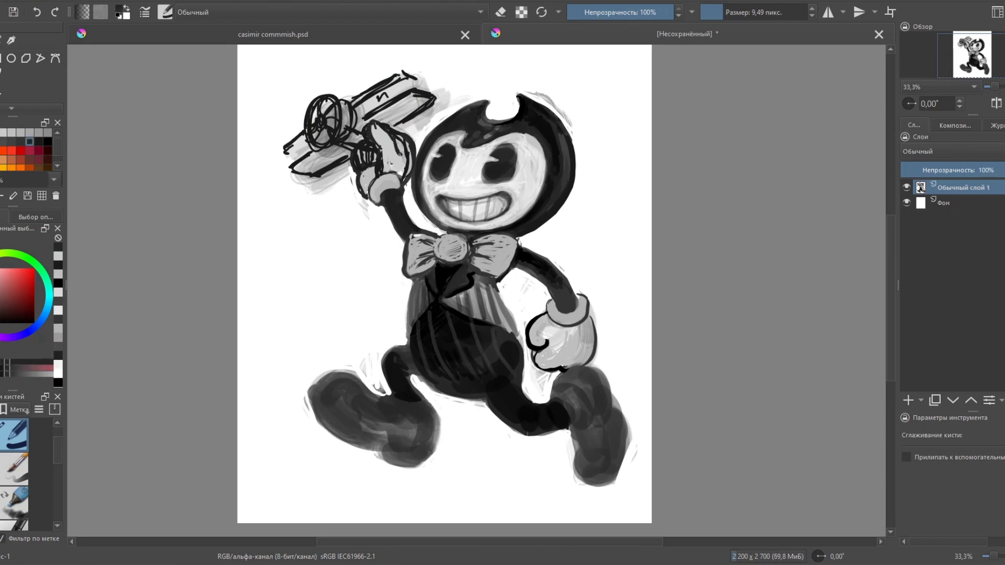
mouse_move(350, 105)
mouse_down()
mouse_move(341, 137)
mouse_move(423, 97)
mouse_up()
mouse_move(296, 173)
mouse_down()
mouse_move(361, 136)
mouse_move(417, 83)
mouse_up()
key(x)
drag(375, 161, 369, 165)
click(356, 153)
key(x)
key(x)
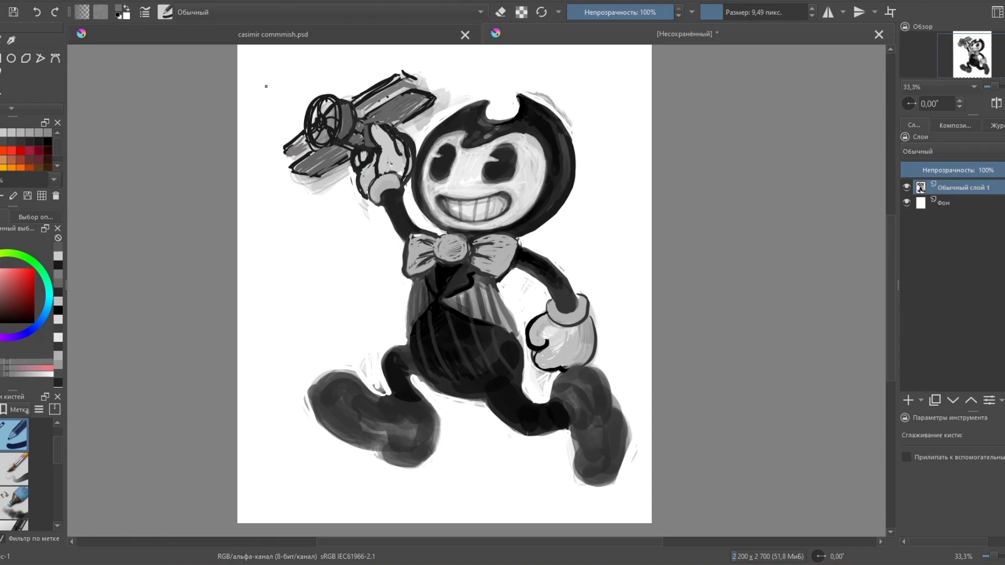
drag(385, 131, 419, 105)
key(x)
drag(293, 170, 280, 136)
mouse_move(398, 126)
mouse_down()
mouse_move(437, 86)
mouse_move(283, 157)
mouse_move(340, 108)
mouse_up()
Clean up the propeller edges with the eraser, then return to the fine pen.
key(e)
key(e)
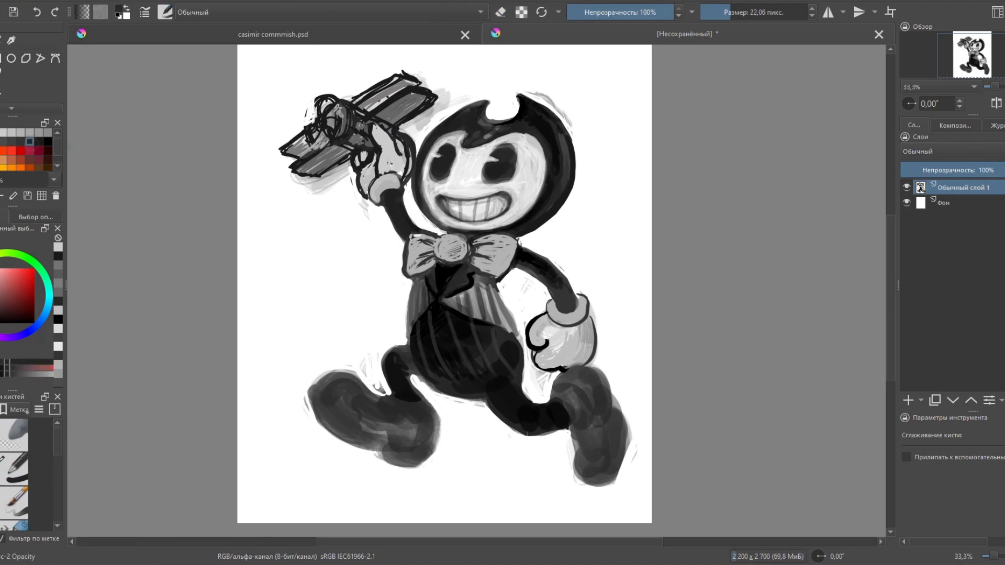
mouse_move(314, 144)
mouse_down()
mouse_move(328, 110)
mouse_move(343, 136)
mouse_move(340, 107)
mouse_up()
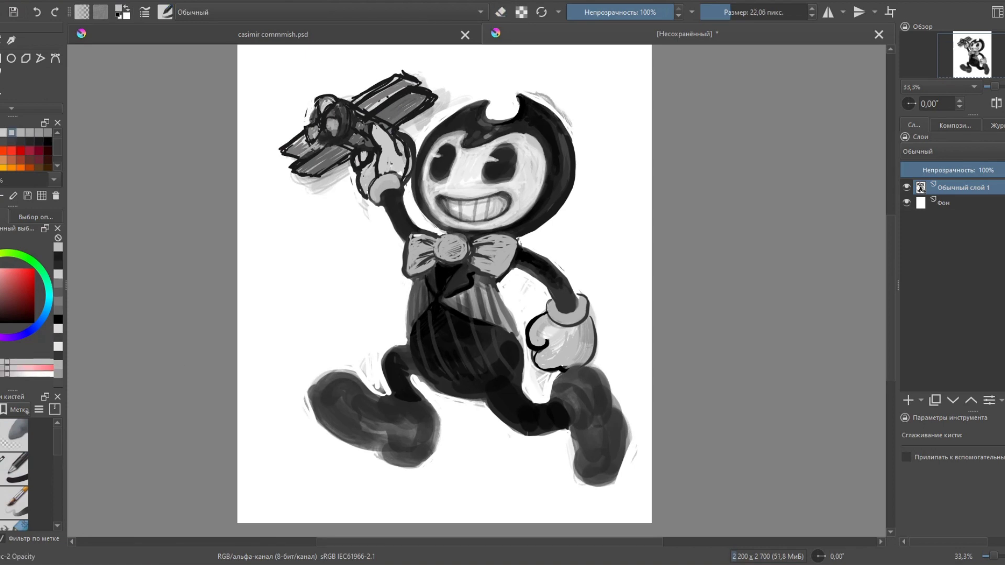
key(e)
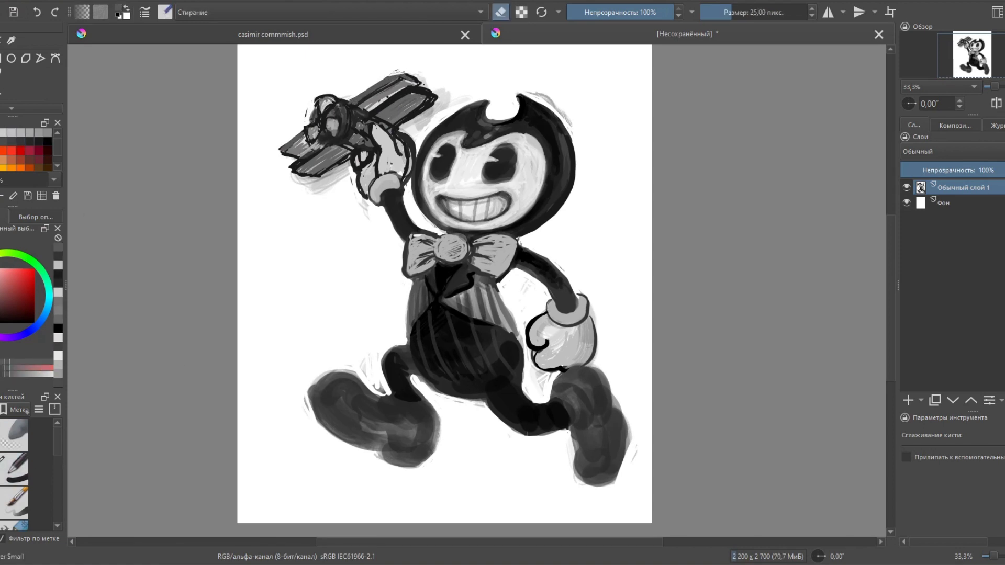
key(/)
key(/)
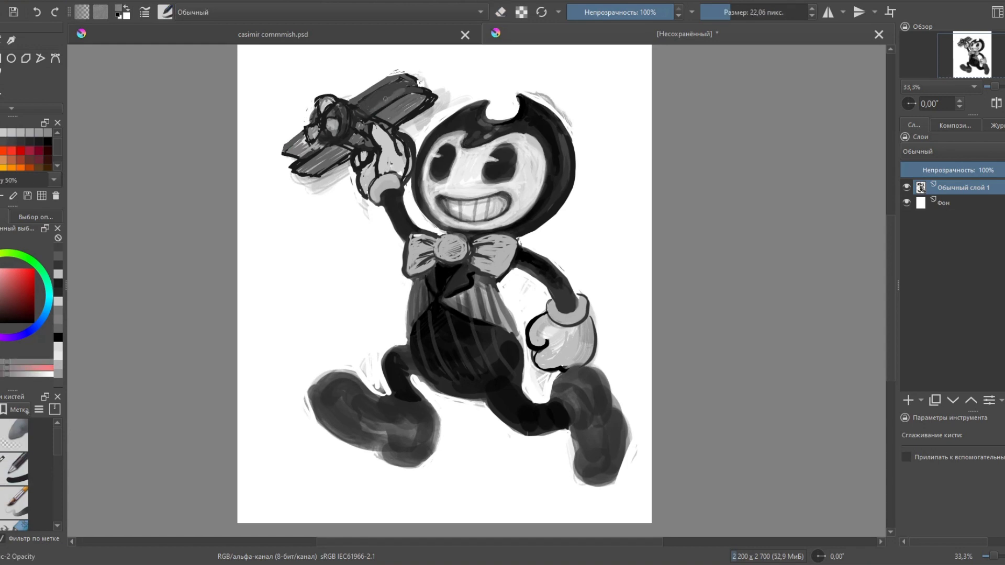
Darken the plane's top wing and shade both shoes darker.
drag(366, 113, 414, 86)
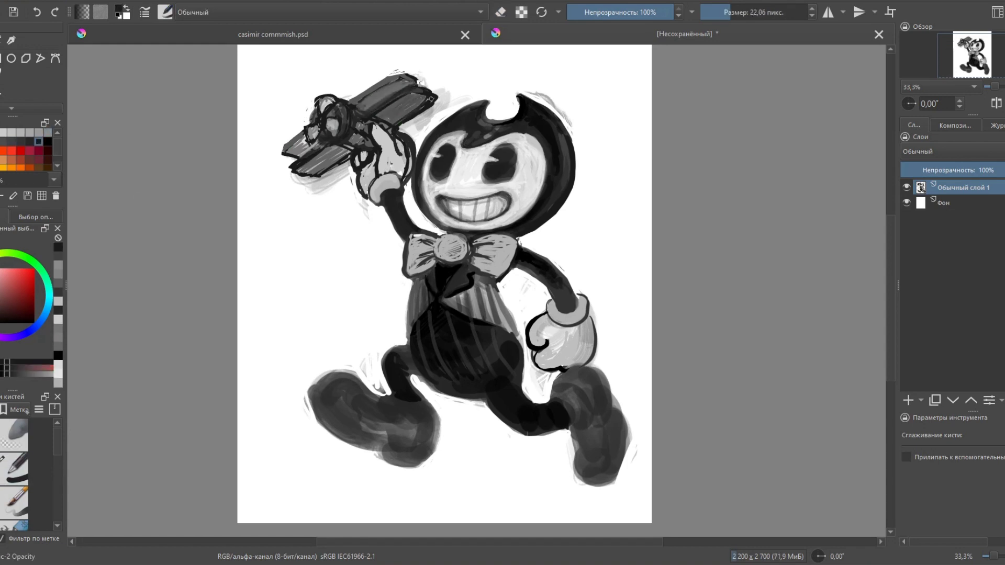
drag(342, 411, 423, 453)
drag(323, 390, 435, 442)
drag(383, 418, 367, 442)
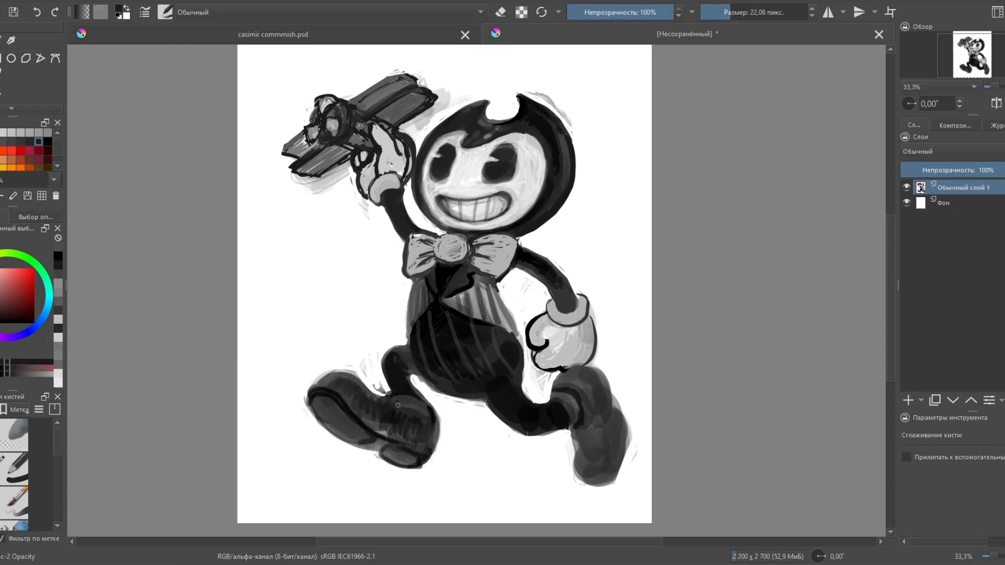
mouse_move(581, 372)
mouse_down()
mouse_move(566, 418)
mouse_move(574, 459)
mouse_move(607, 442)
mouse_up()
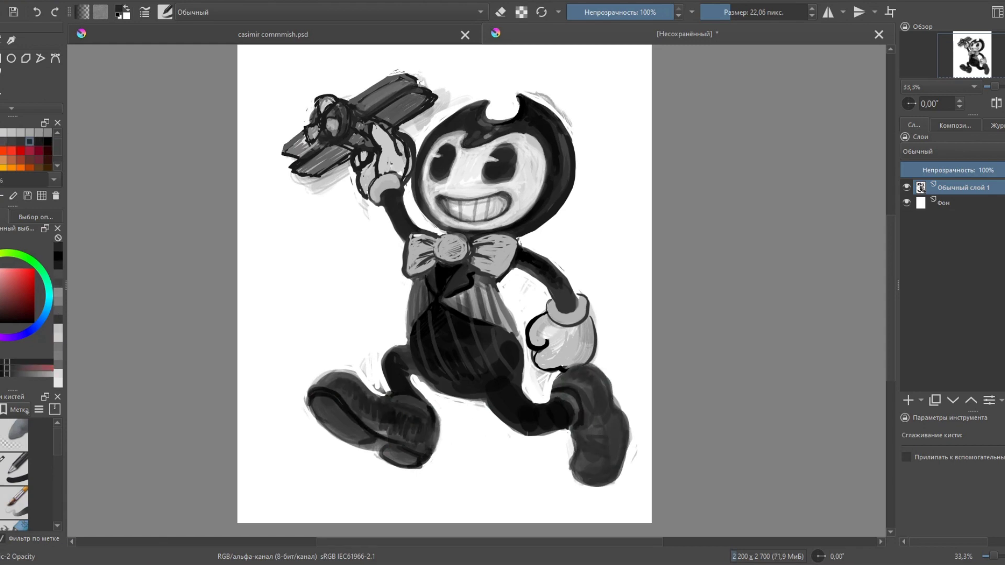
Erase to smooth the right shoe's outer edge and touch up the hand in grey.
key(e)
mouse_move(626, 390)
mouse_down()
mouse_move(624, 458)
mouse_move(576, 471)
mouse_move(649, 516)
mouse_up()
click(21, 132)
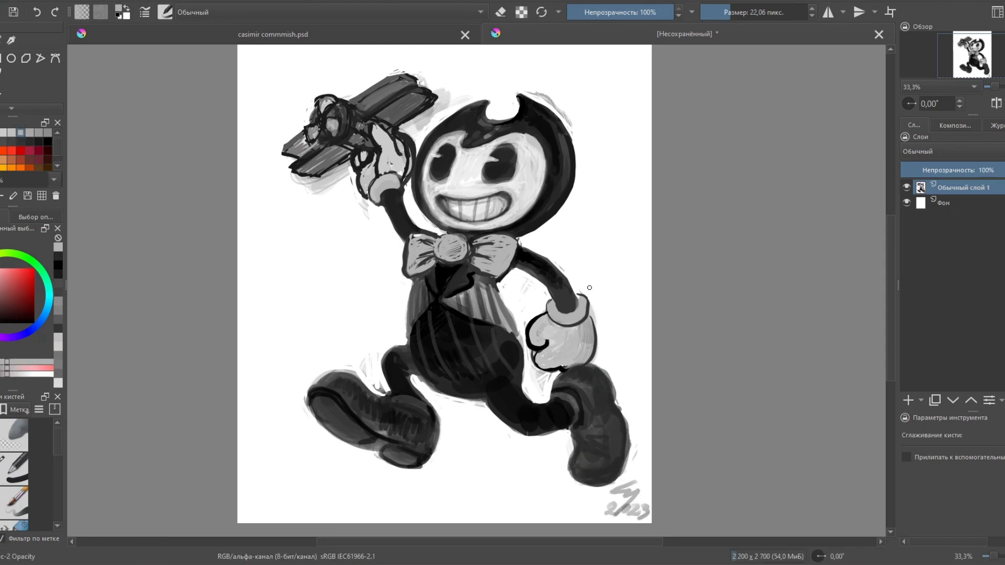
mouse_move(403, 139)
mouse_down()
mouse_move(404, 178)
mouse_move(376, 203)
mouse_up()
click(29, 141)
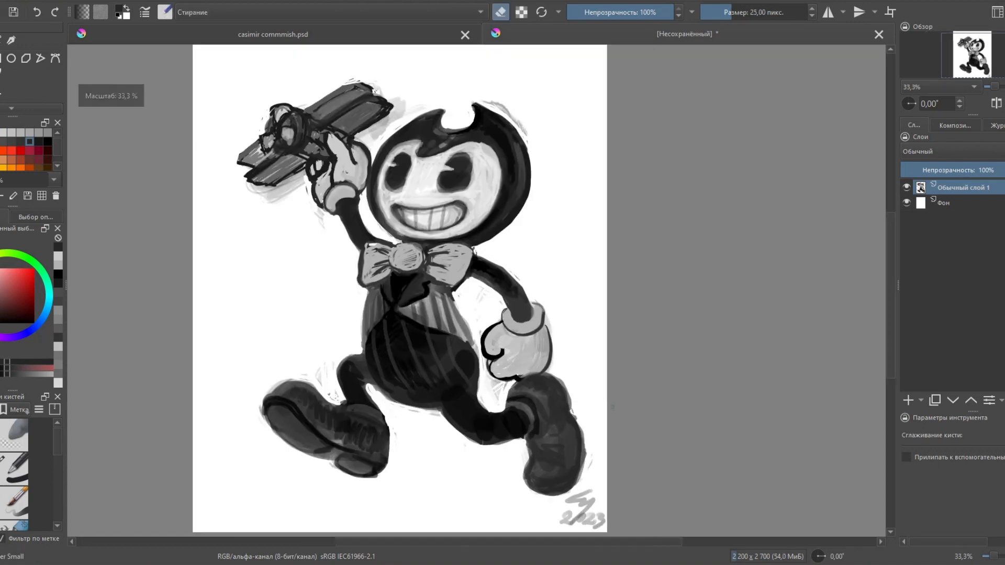
Save the drawing as the JPEG file 'lil bendy'.
key(alt+f)
key(ctrl+shift+s)
text(lil bendy)
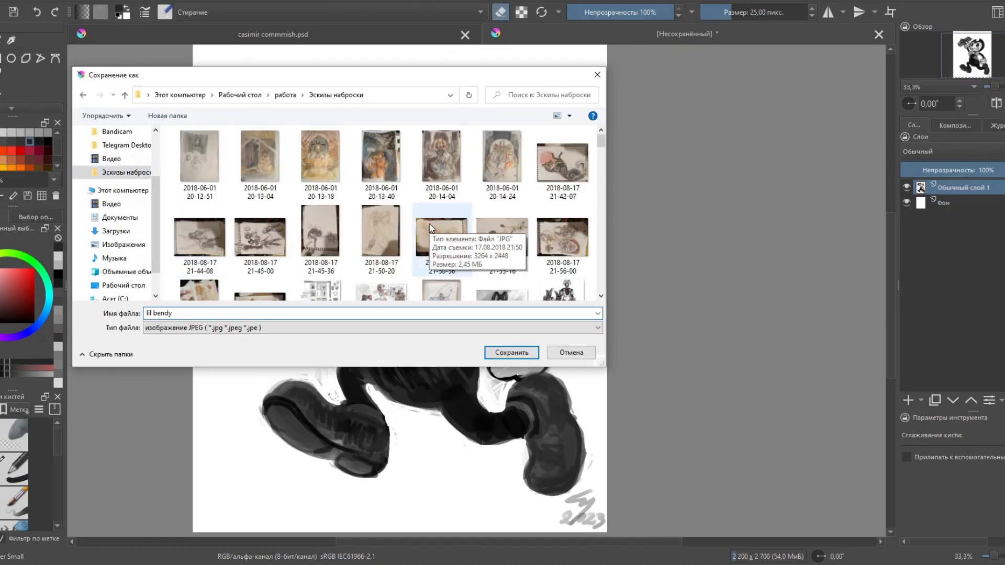
key(Return)
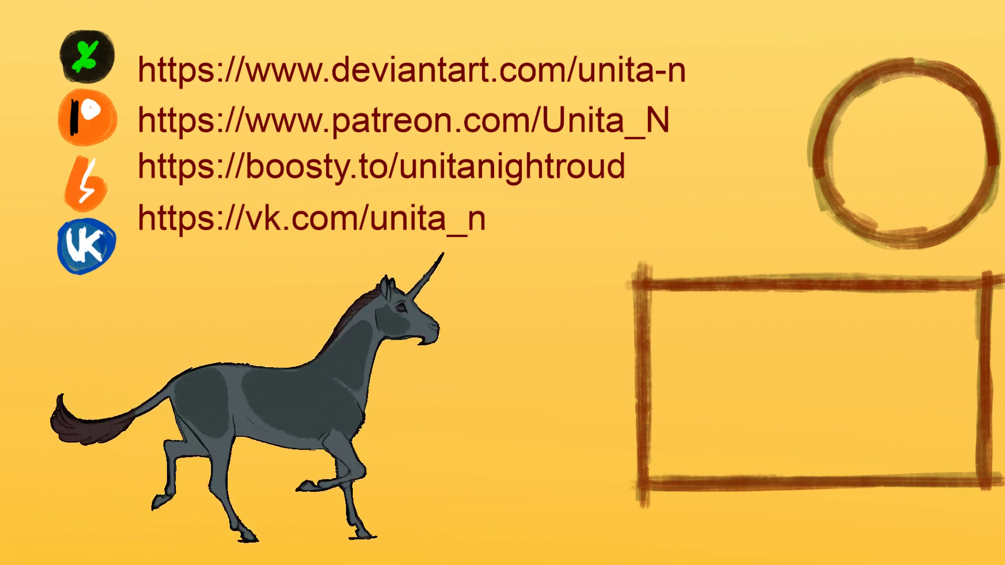